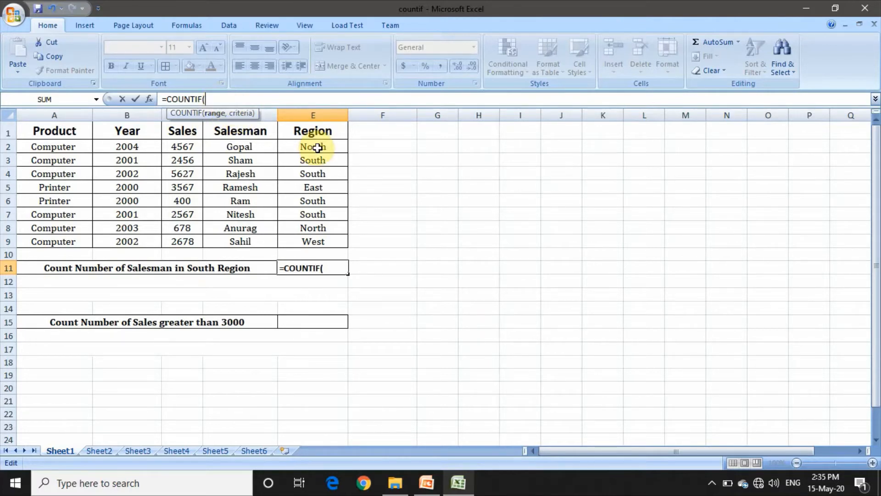
Complete the COUNTIF formula in E11 with the region range E2:E9 and the criterion "South"
drag(317, 148, 317, 235)
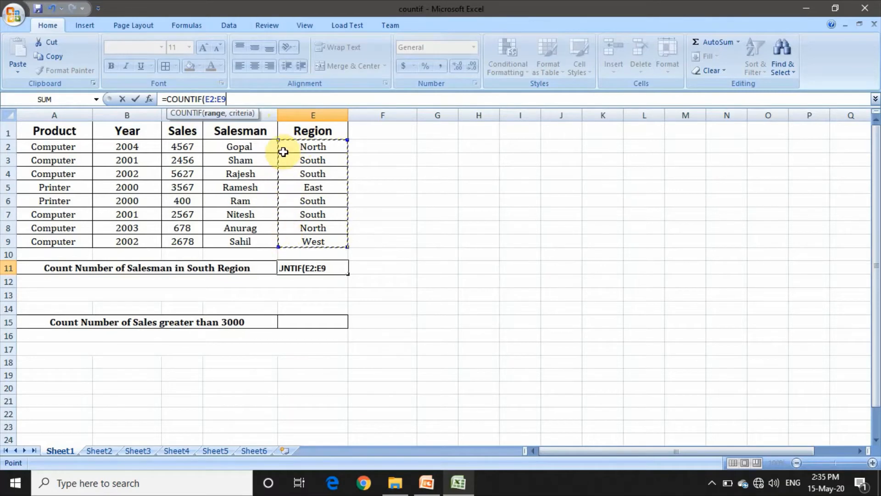
text(,)
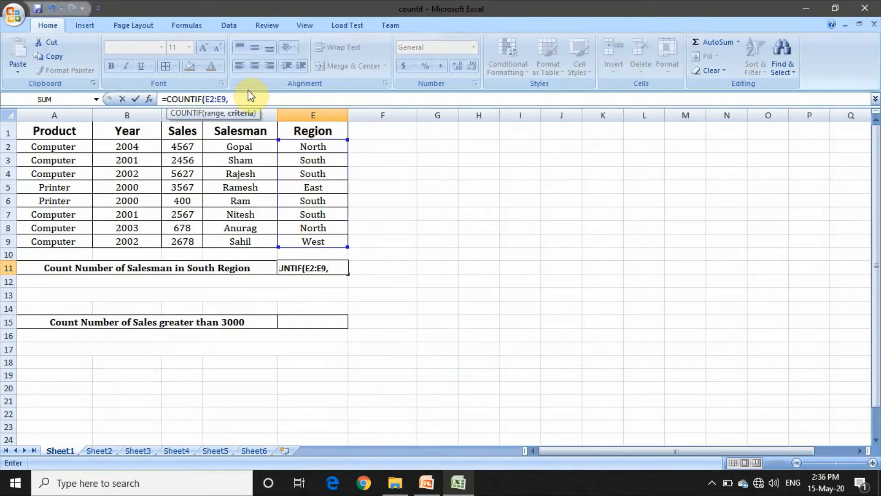
text("South)
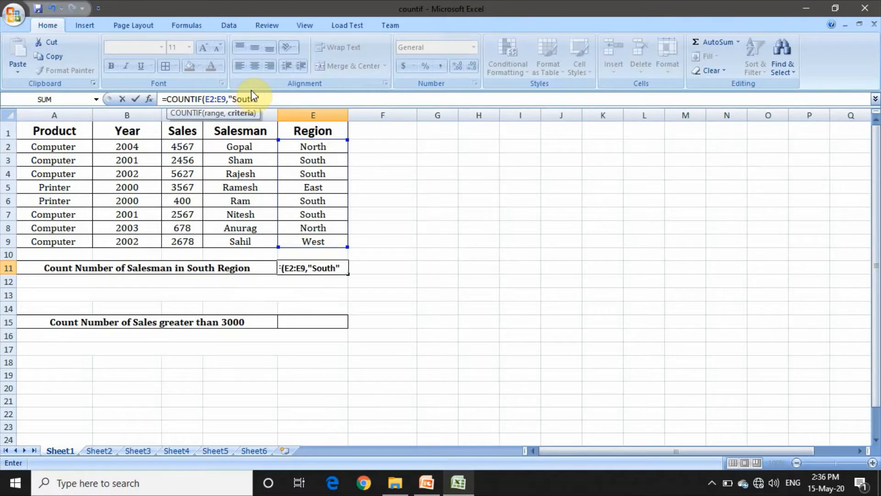
text("))
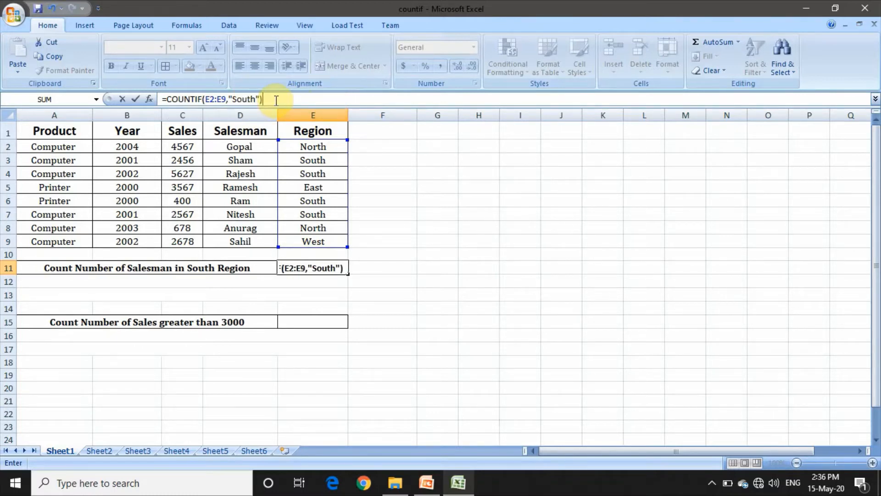
key(Return)
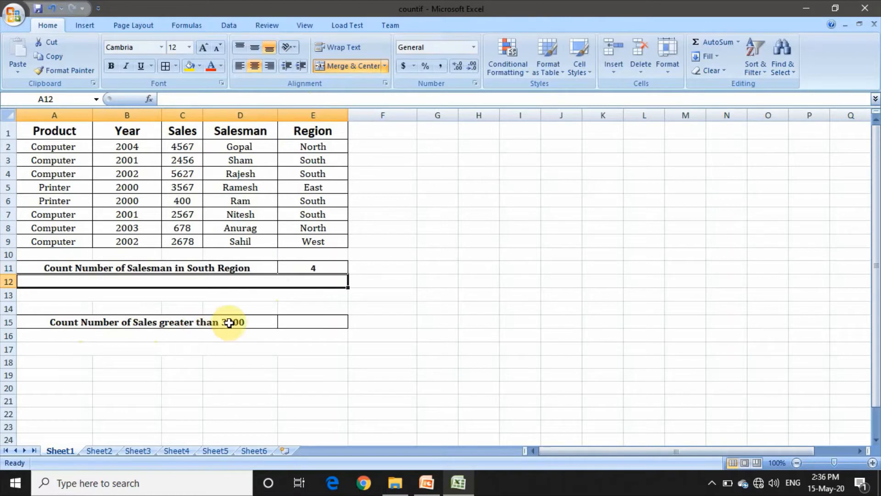
Enter the formula =COUNTIF(C2:C9,">3000") in E15 to count the sales greater than 3000
click(308, 323)
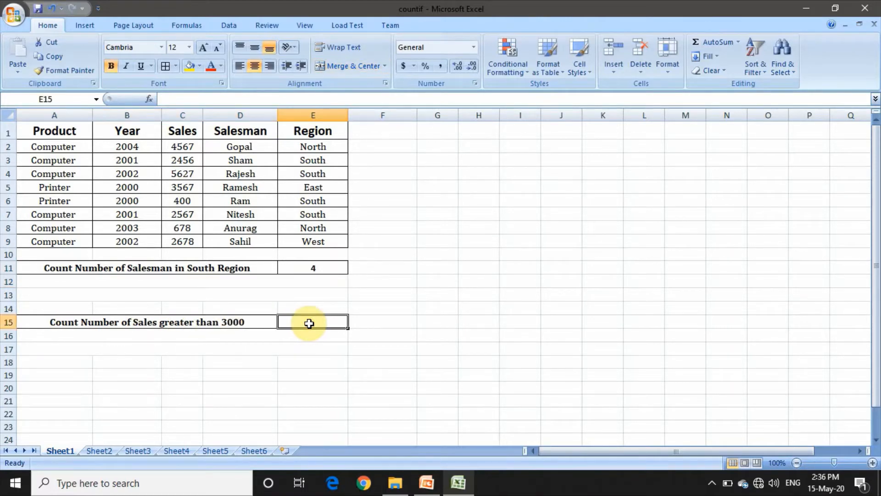
click(181, 98)
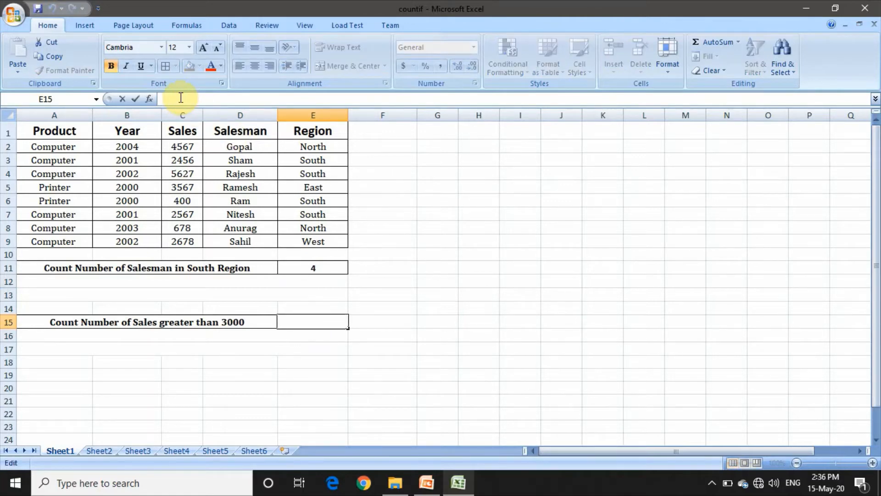
text(=c)
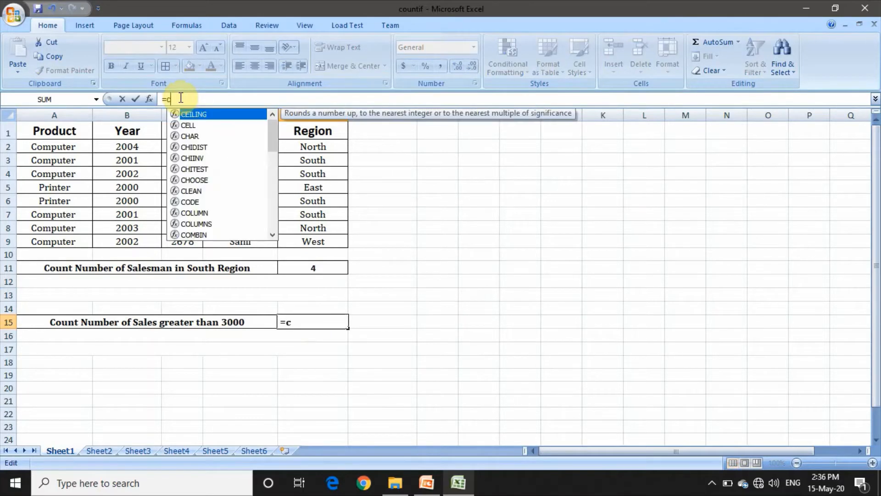
text(ou)
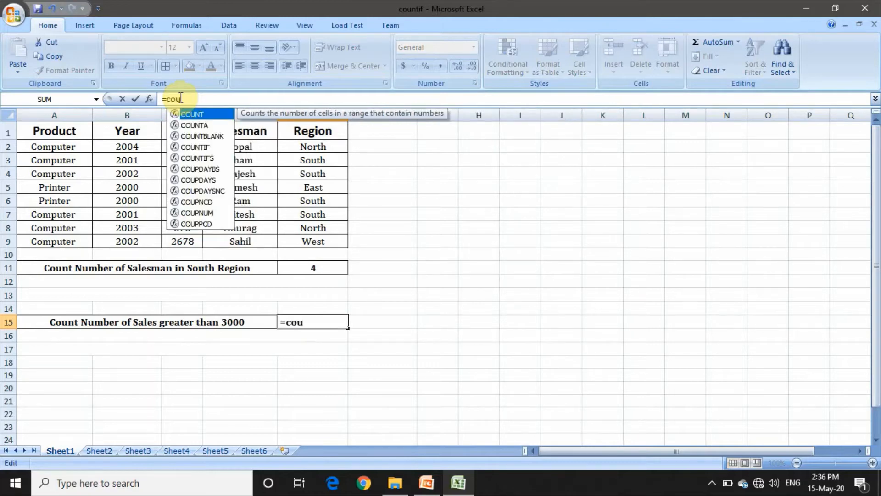
double_click(191, 148)
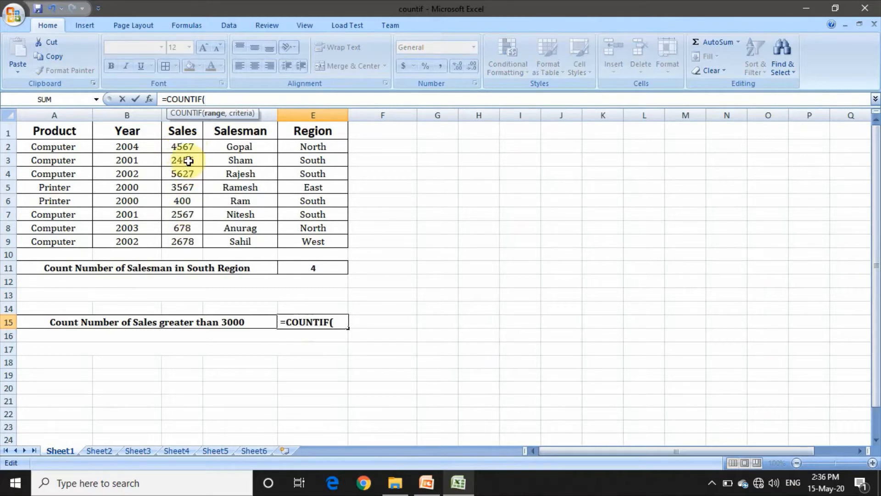
click(188, 147)
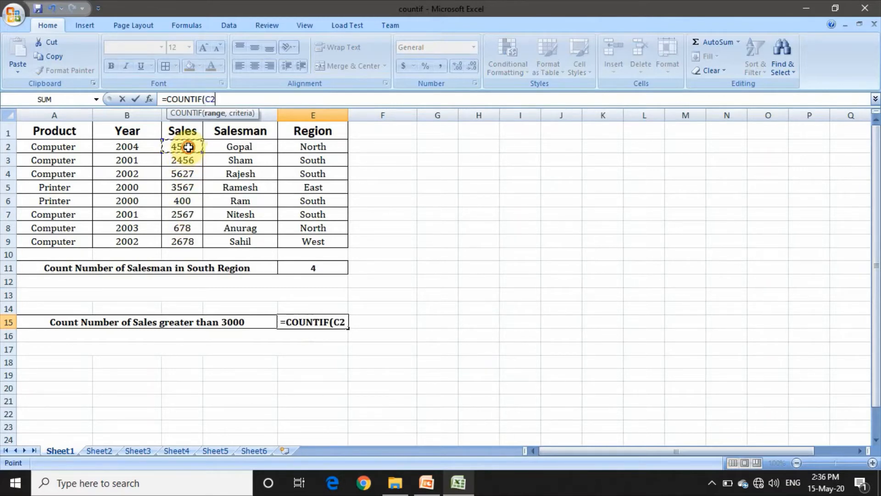
drag(188, 146, 184, 240)
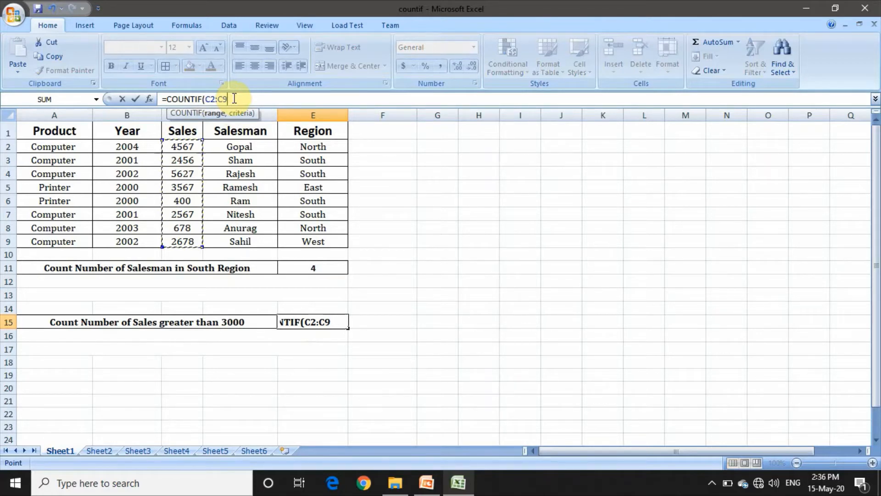
text(,)
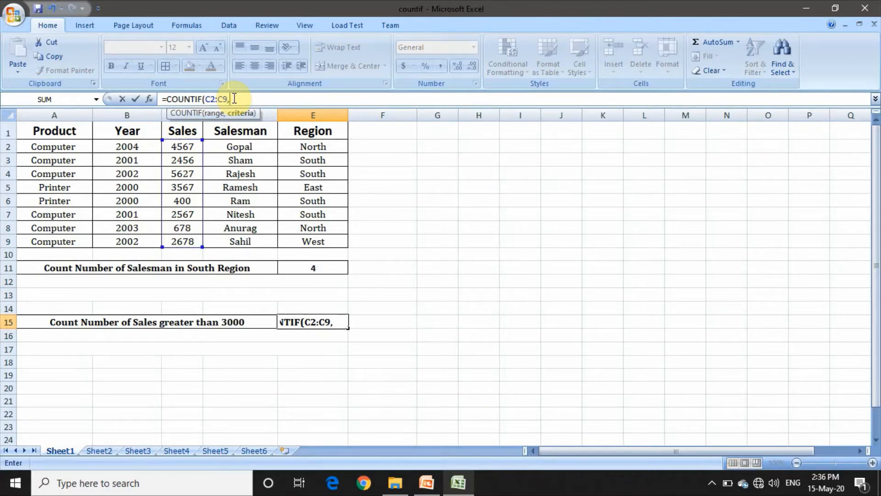
text(">300)
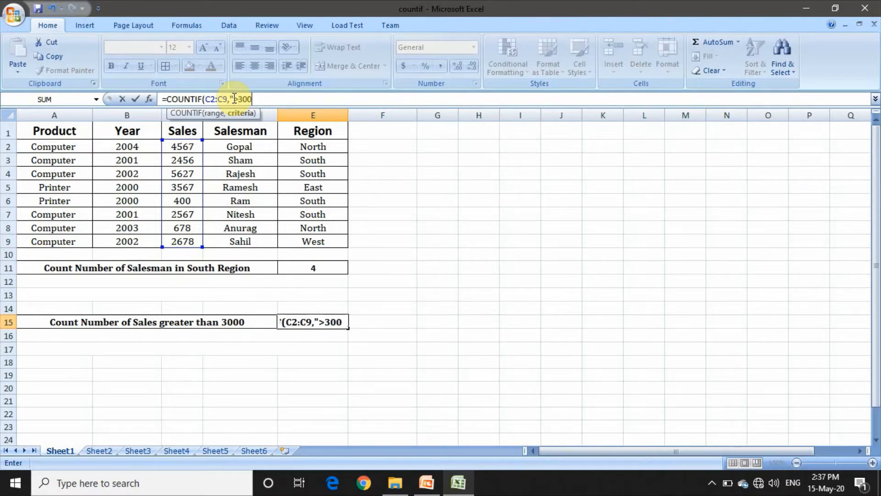
text(0")
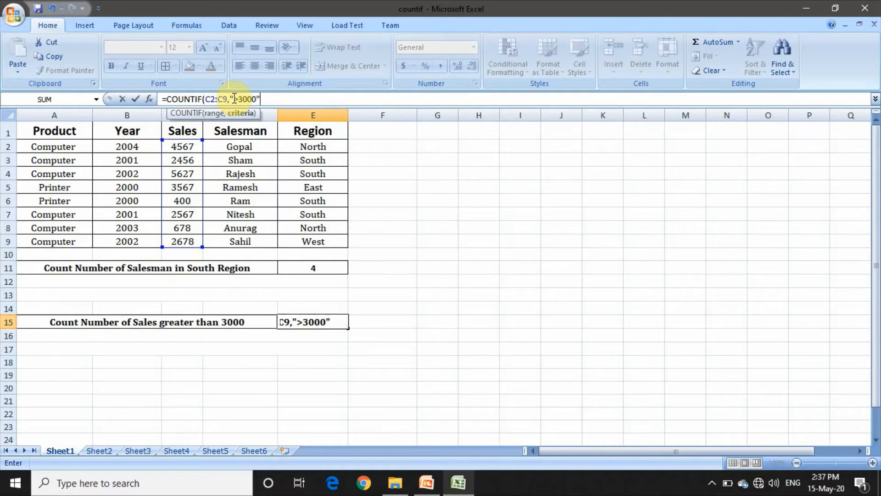
text())
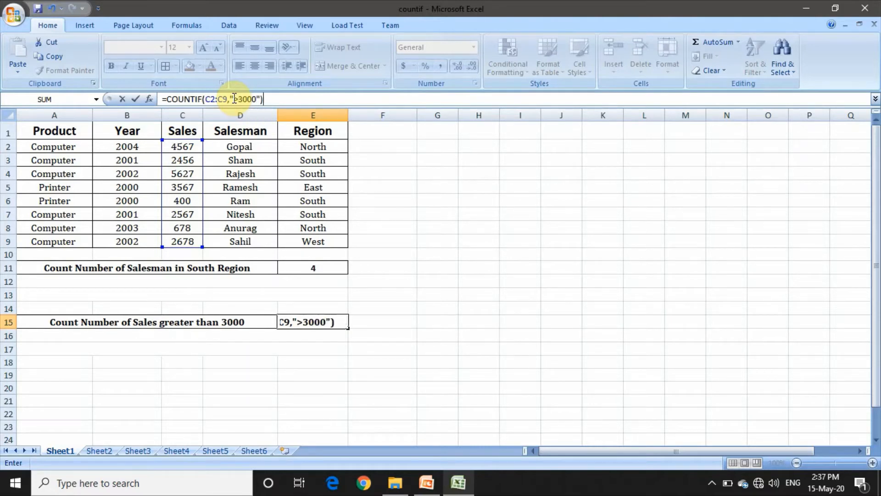
key(Return)
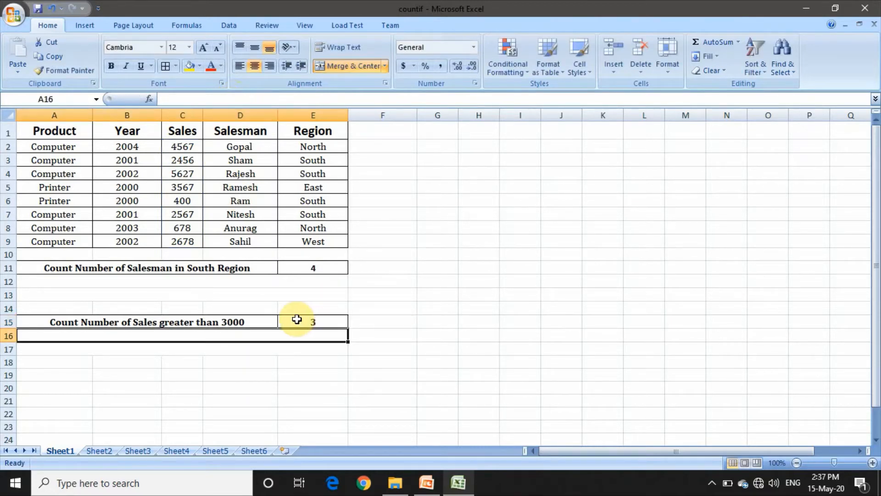
Edit the label in A15 to read "Count Number of Sales greater than 1000"
click(244, 322)
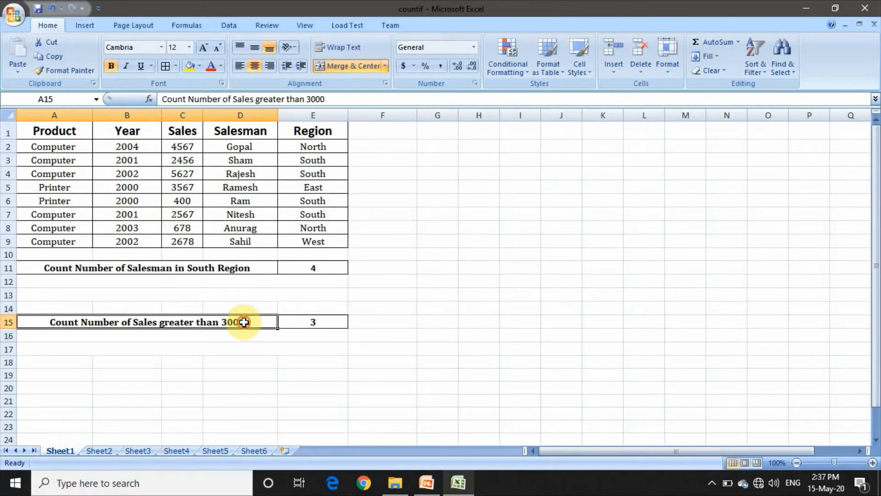
click(311, 99)
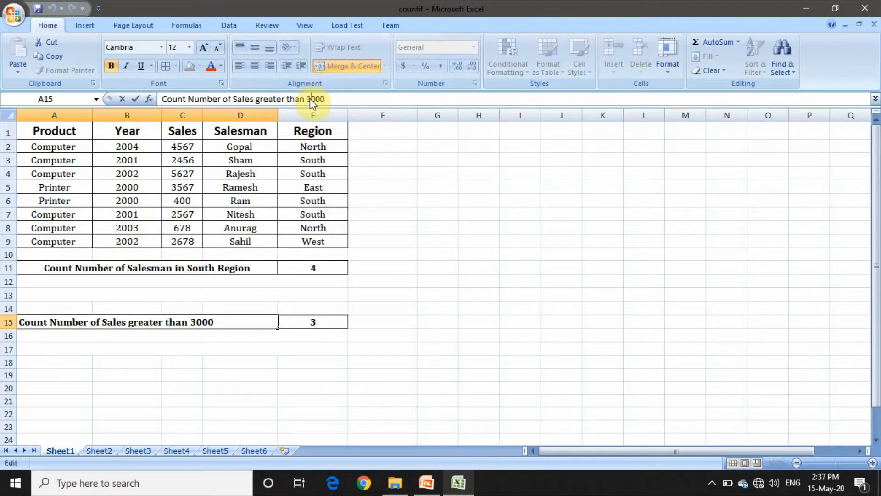
key(BackSpace)
text(1)
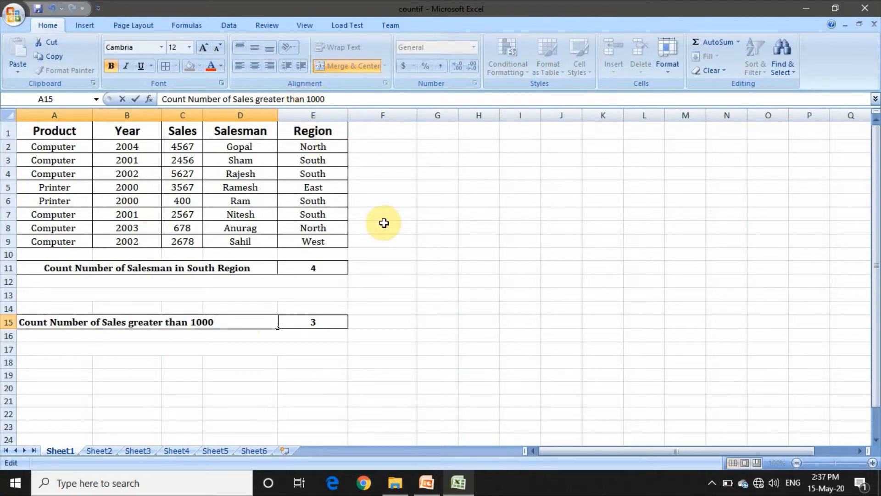
Change the criterion of the COUNTIF formula in E15 to ">1000"
click(325, 322)
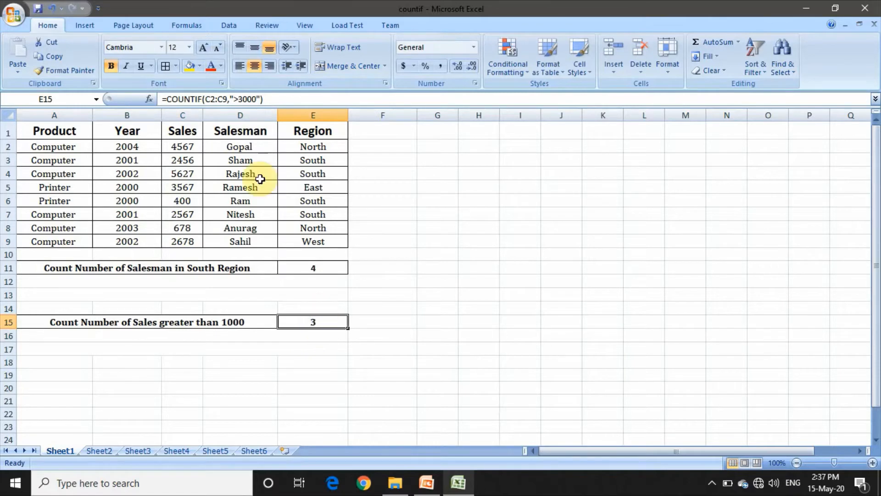
click(242, 99)
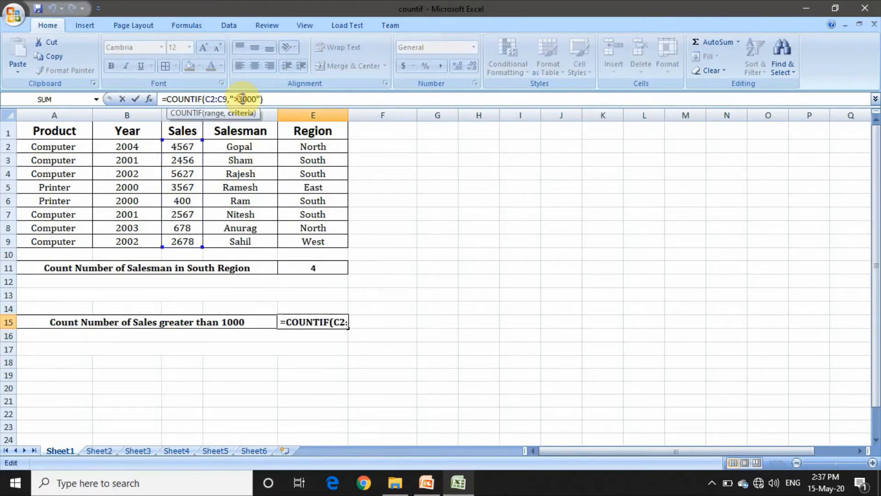
key(BackSpace)
text(1)
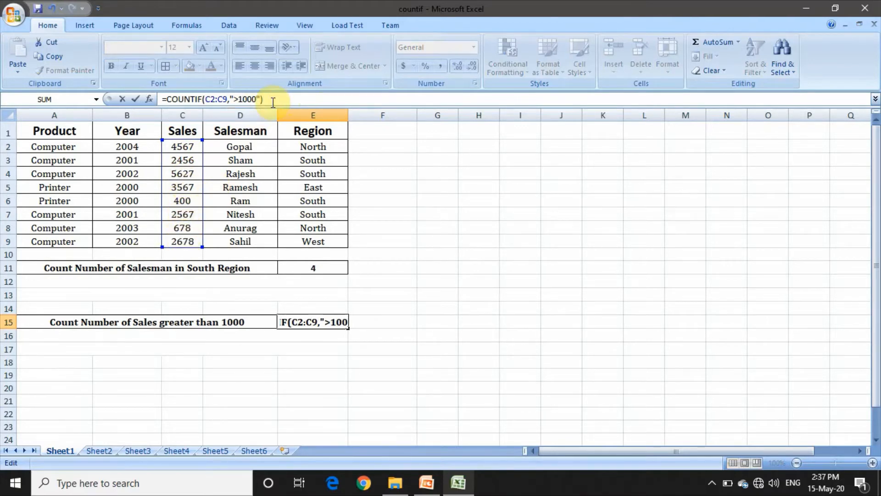
key(Return)
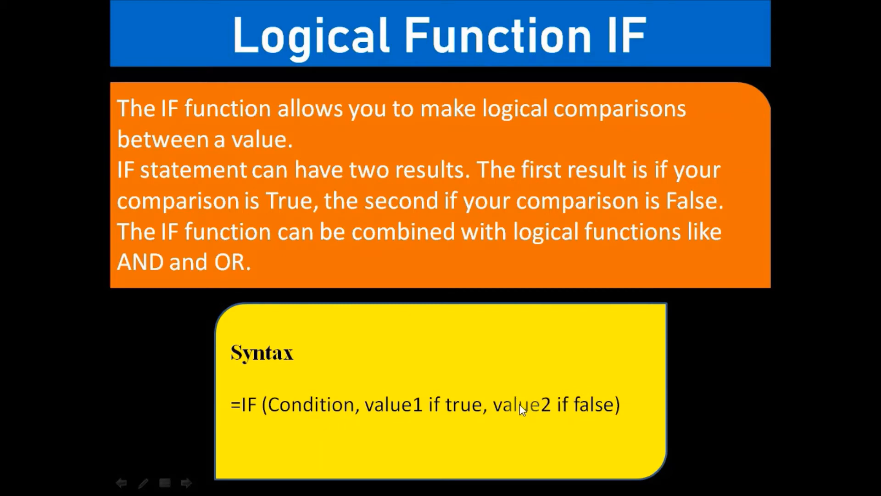
click(514, 440)
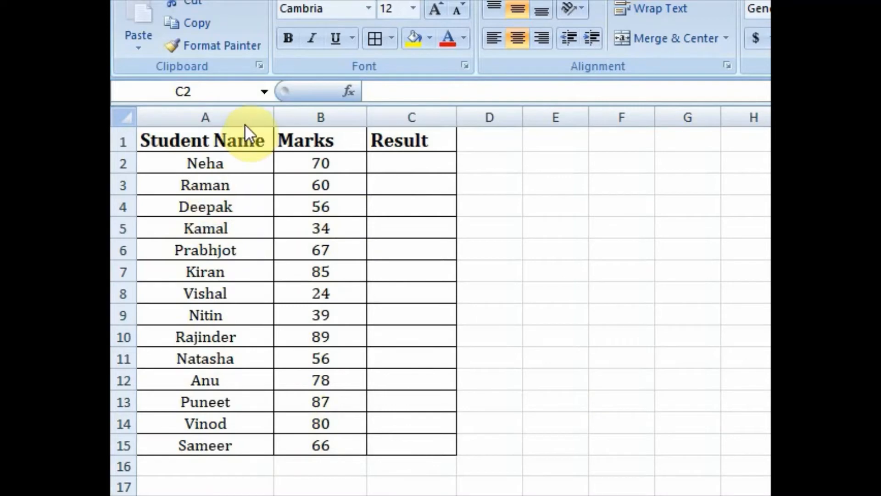
Start an IF formula in C2 with the logical test B2>50
click(419, 163)
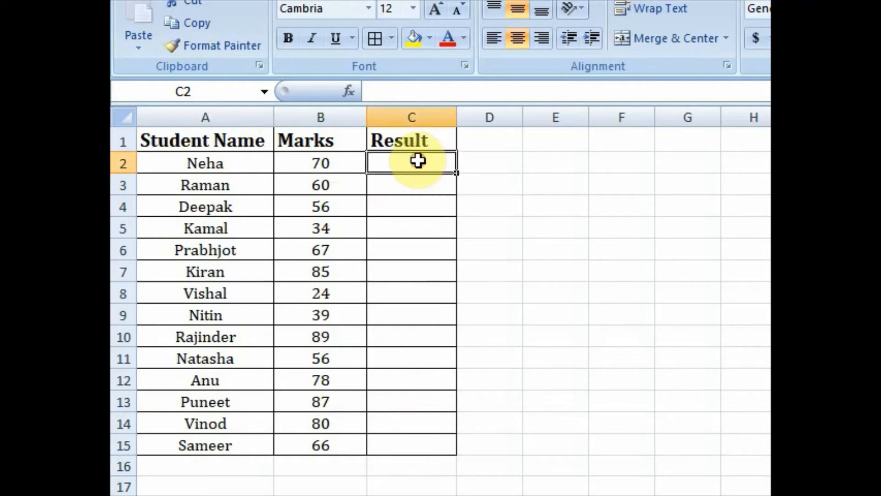
click(393, 91)
text(=)
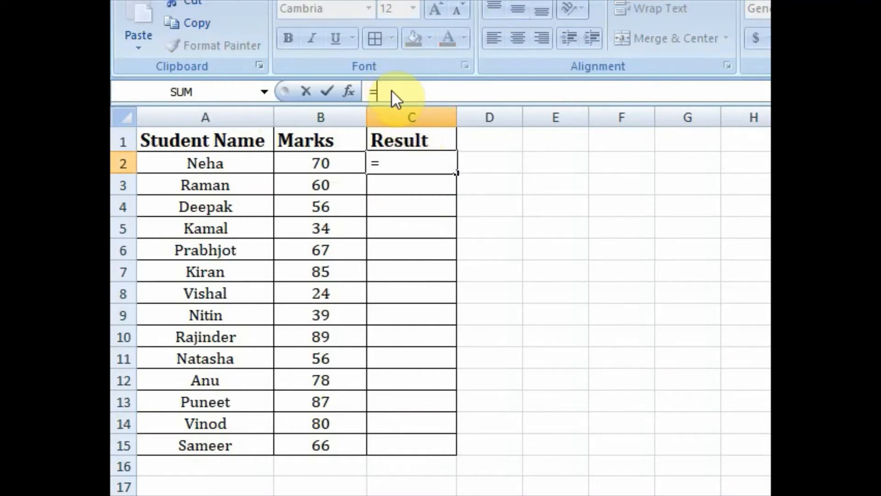
text(if)
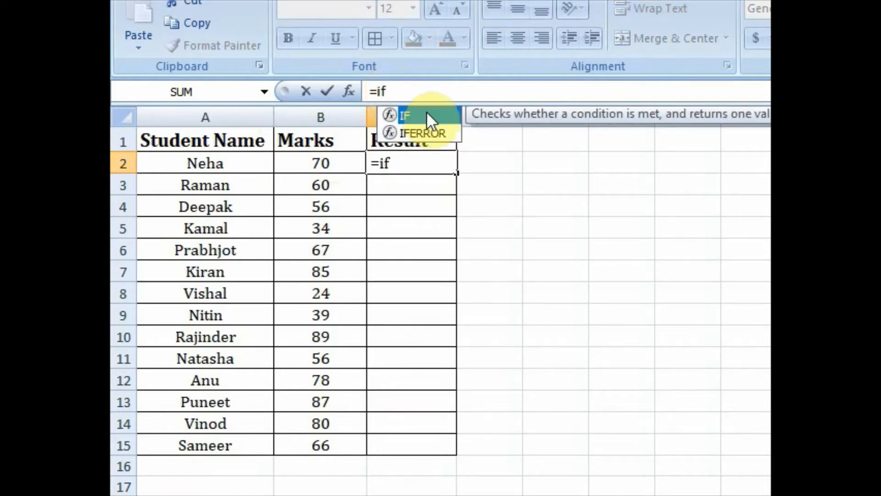
double_click(427, 116)
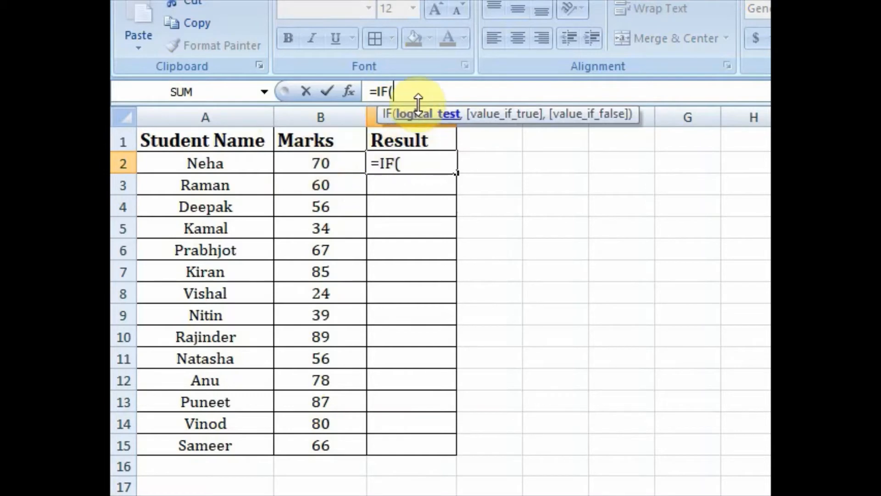
text(b2)
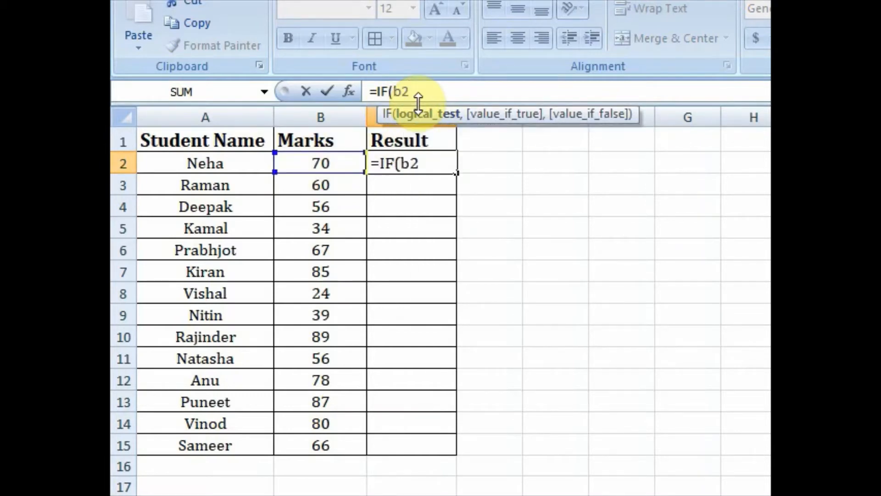
text(>50,")
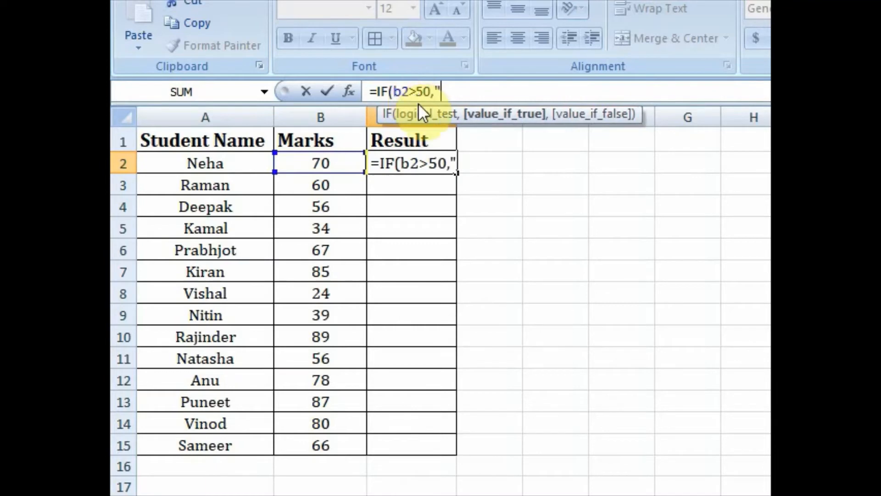
Complete the IF formula in C2 with "Pass" as the true value and "Fail" as the false value
text(Pa)
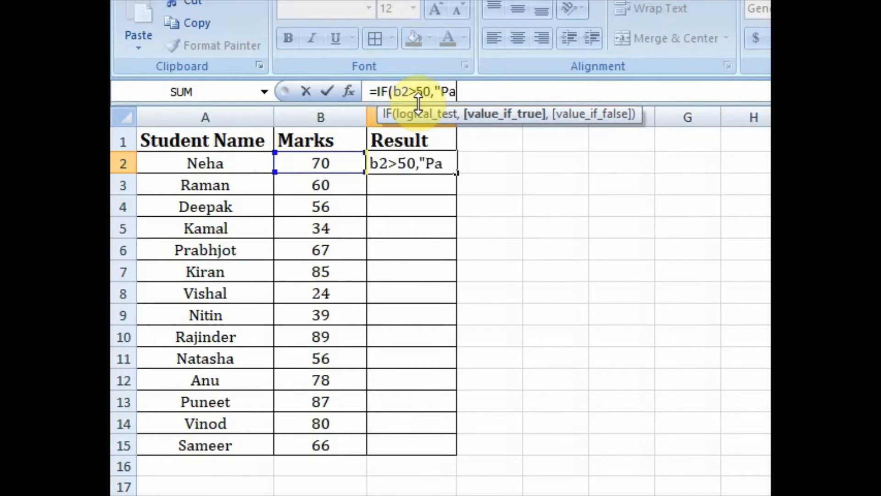
text(ss")
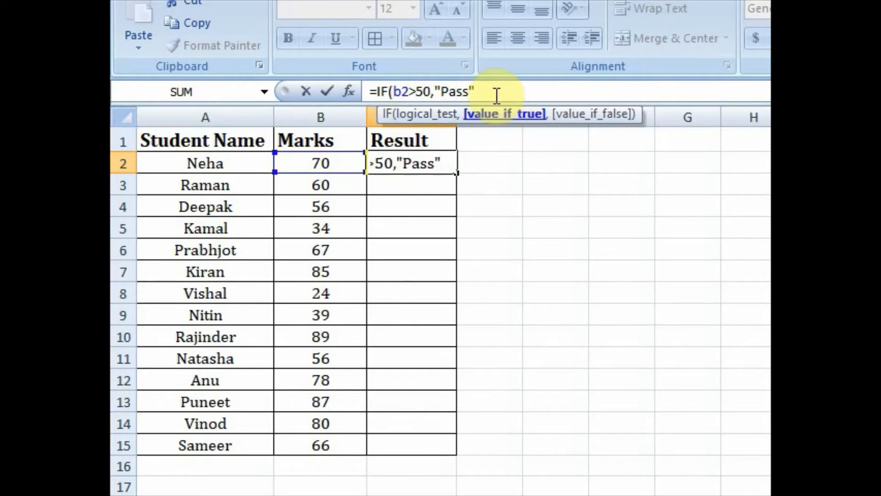
text(,)
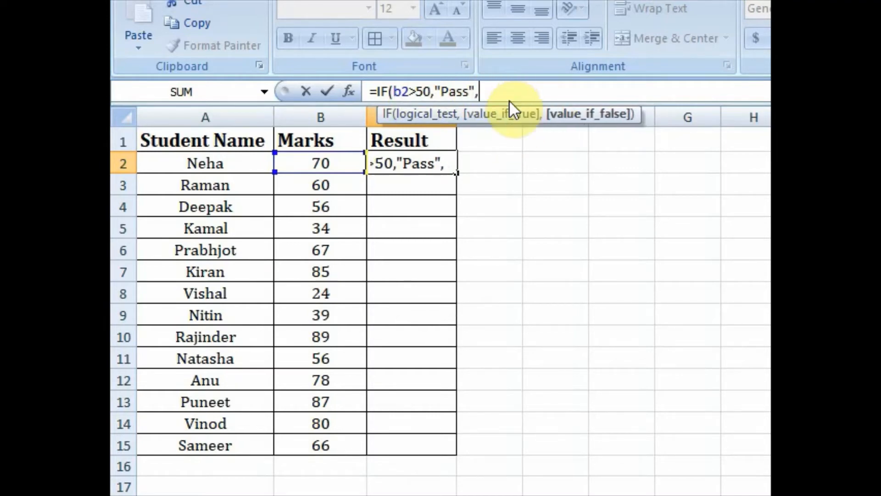
text(")
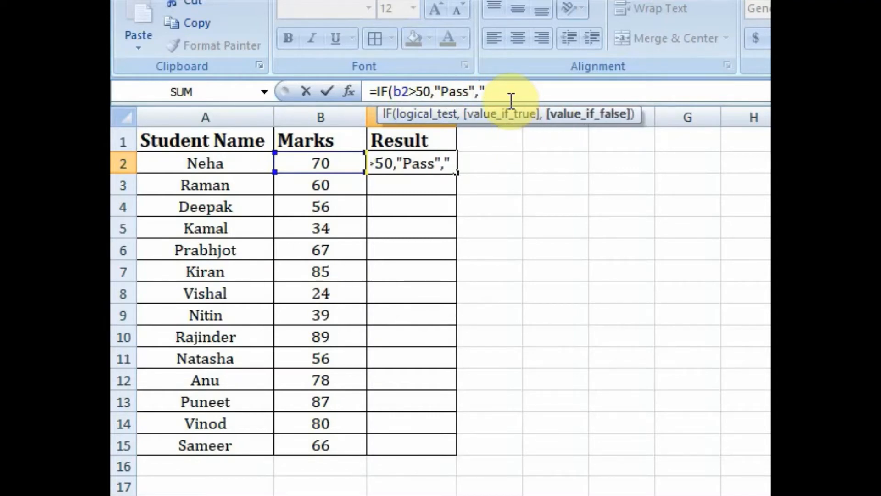
text(Fai)
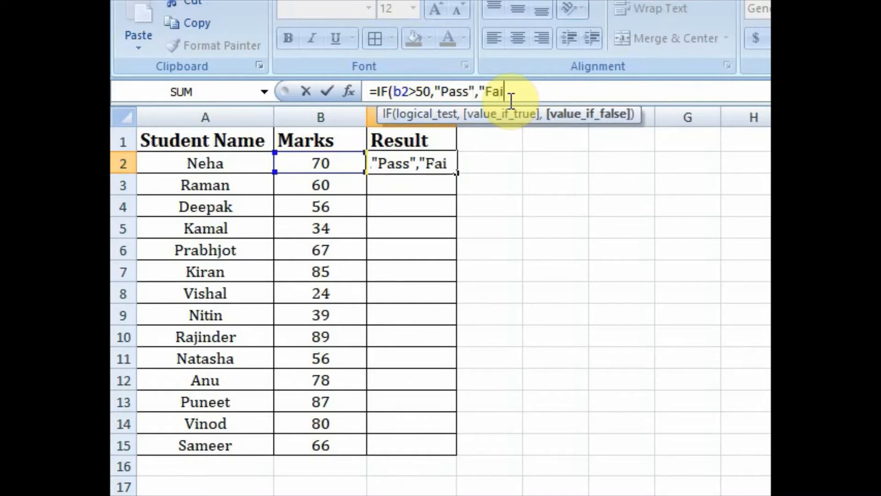
text(l")
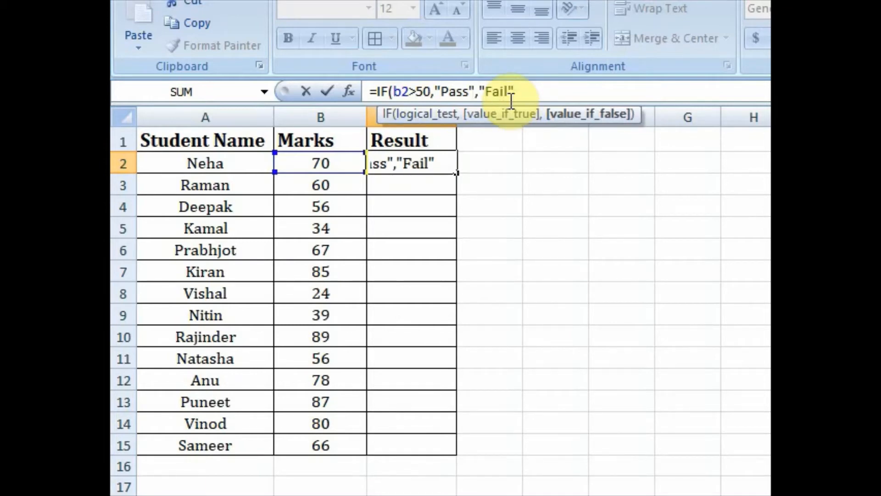
text())
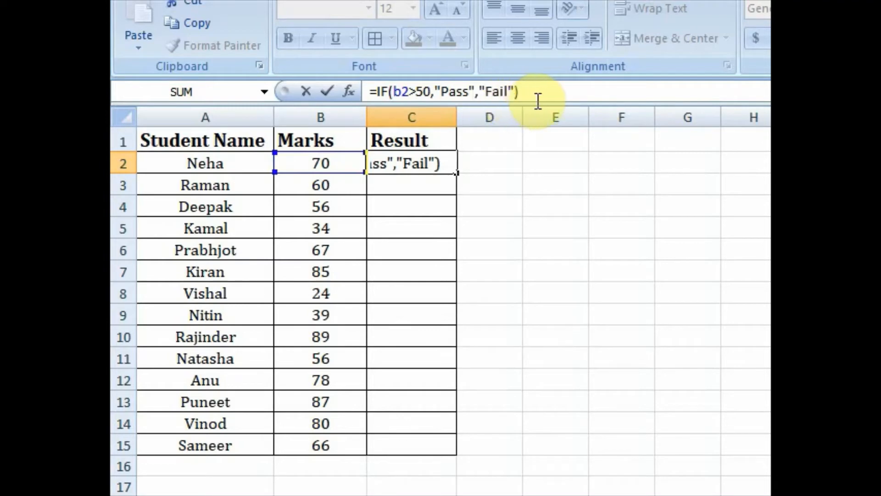
key(Return)
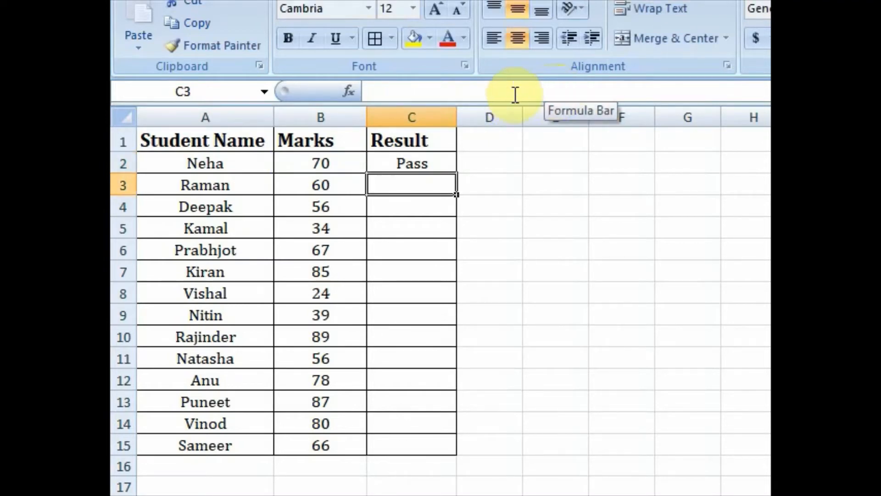
Copy the IF formula from C2 down the Result column through C15
click(423, 158)
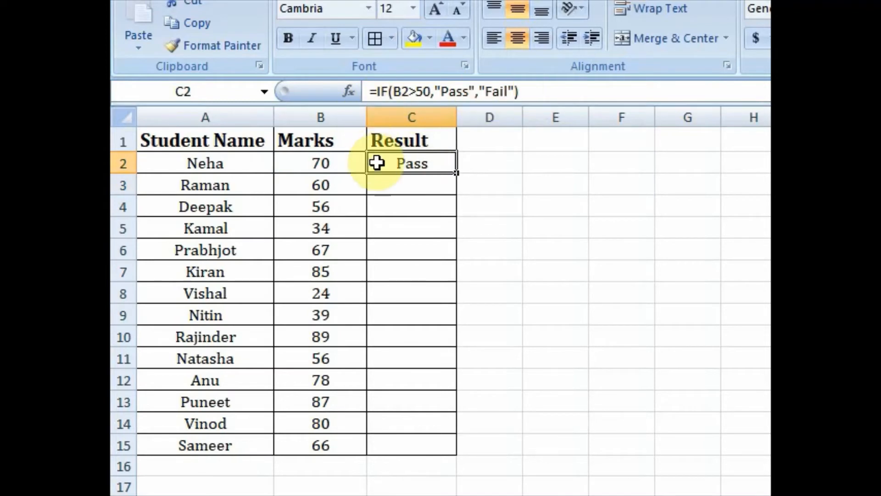
click(386, 178)
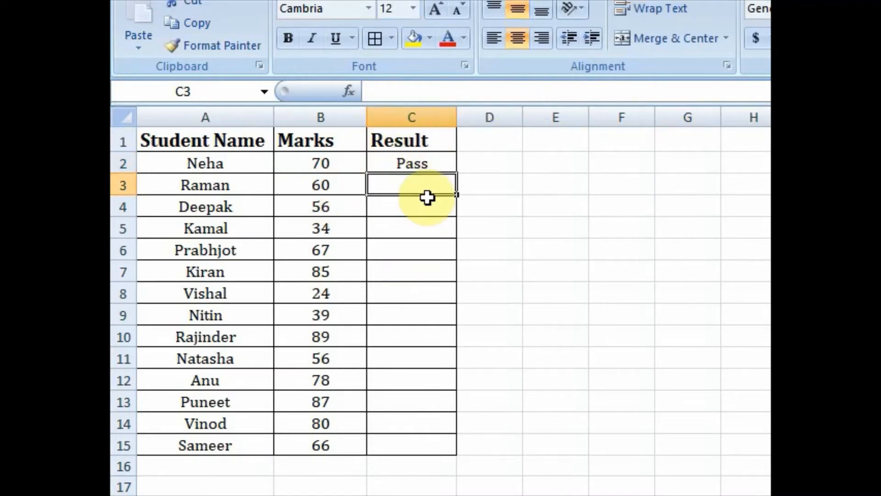
click(442, 163)
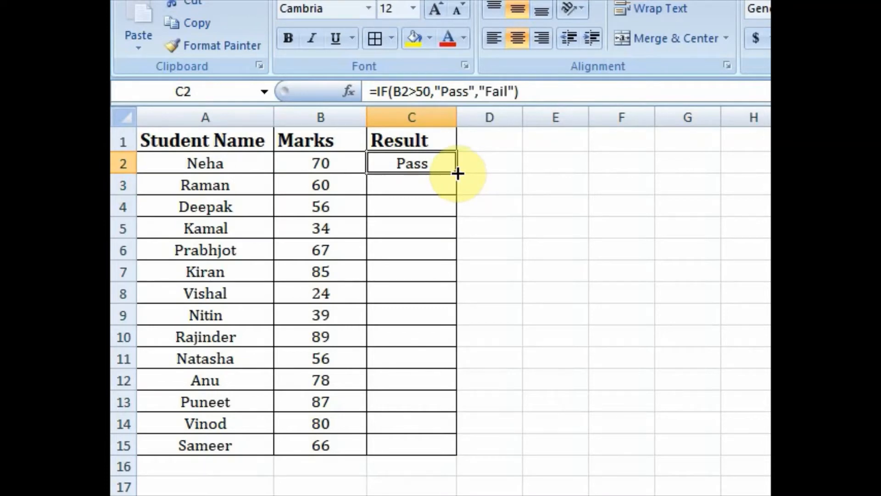
drag(457, 173, 455, 448)
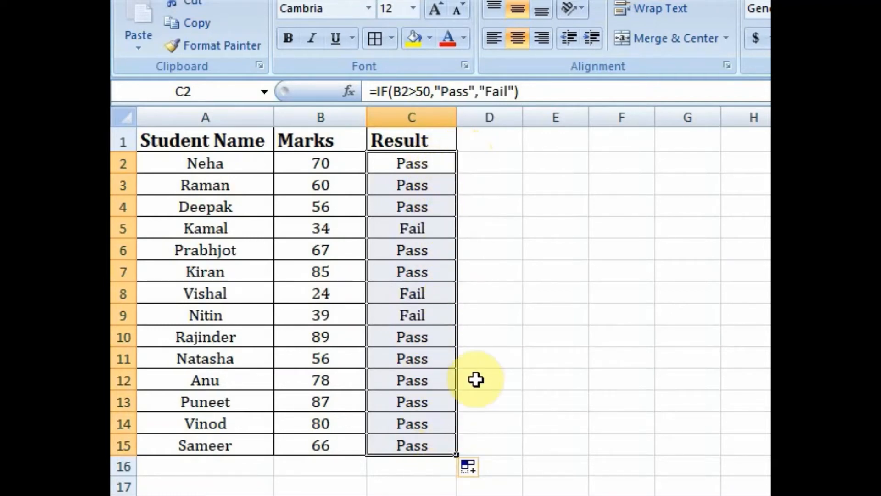
click(494, 375)
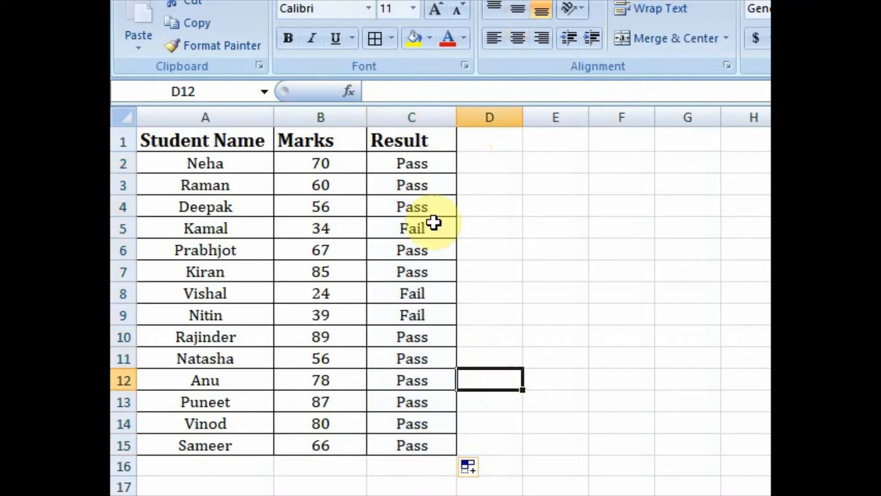
Examine how the cell reference in the copied IF formula changes from row to row in the Result column
click(422, 187)
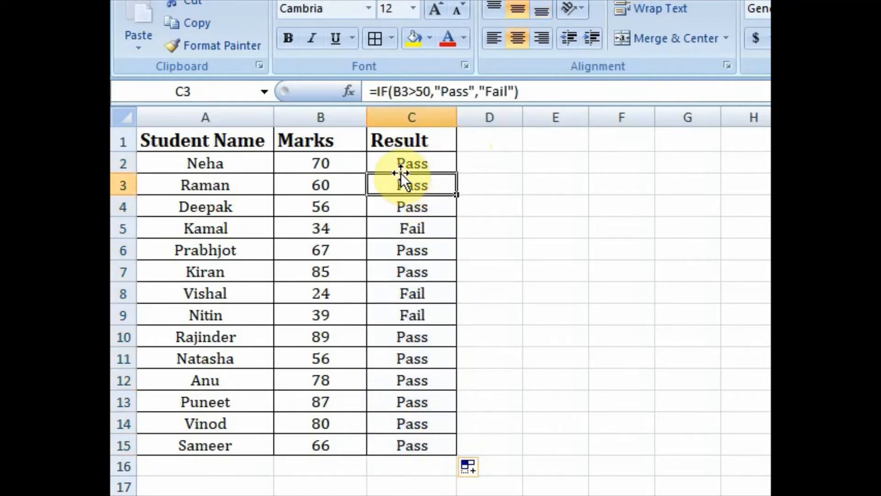
click(412, 209)
click(412, 228)
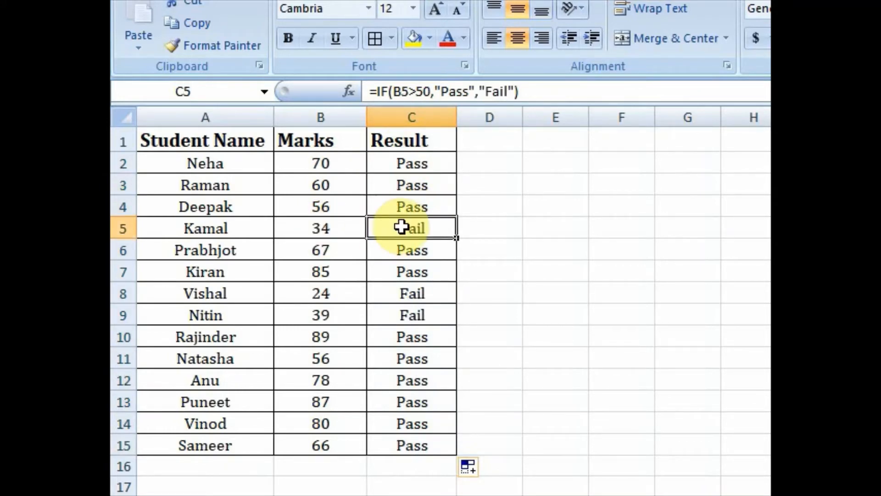
click(404, 250)
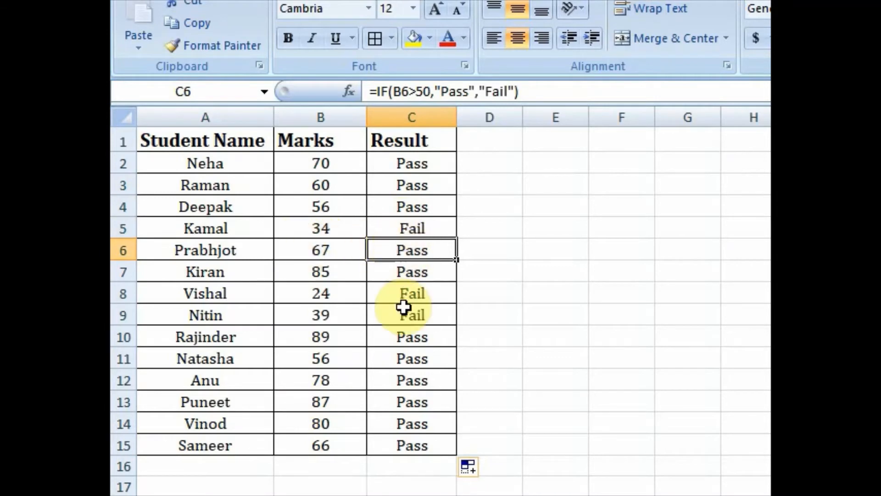
click(412, 162)
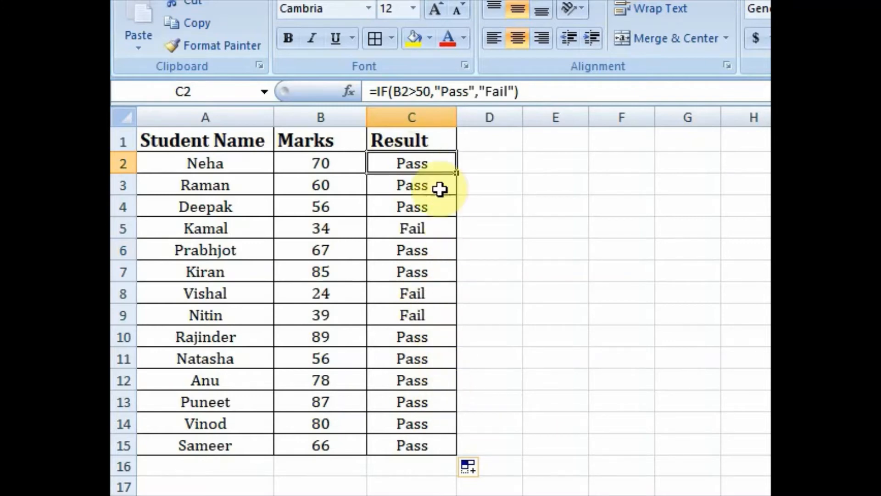
click(417, 382)
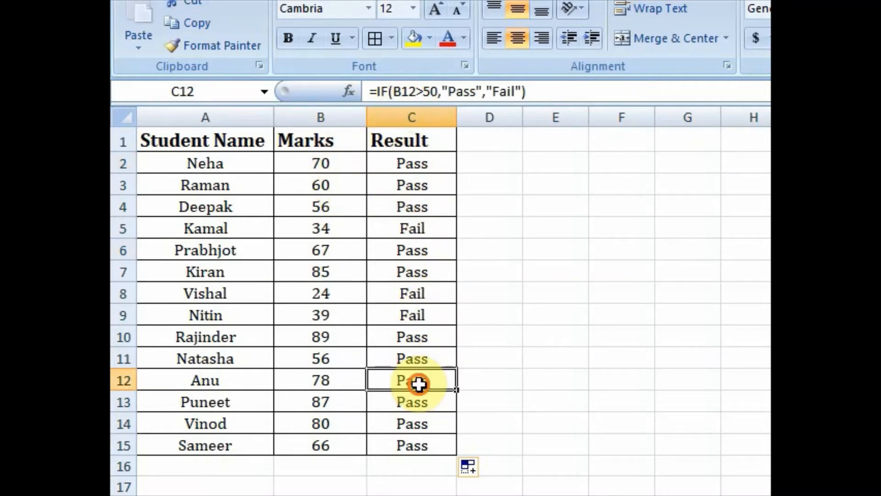
click(403, 413)
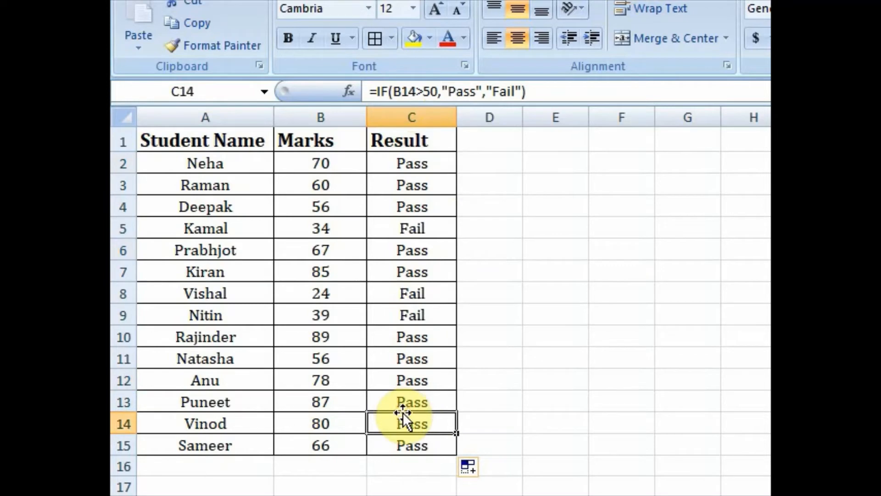
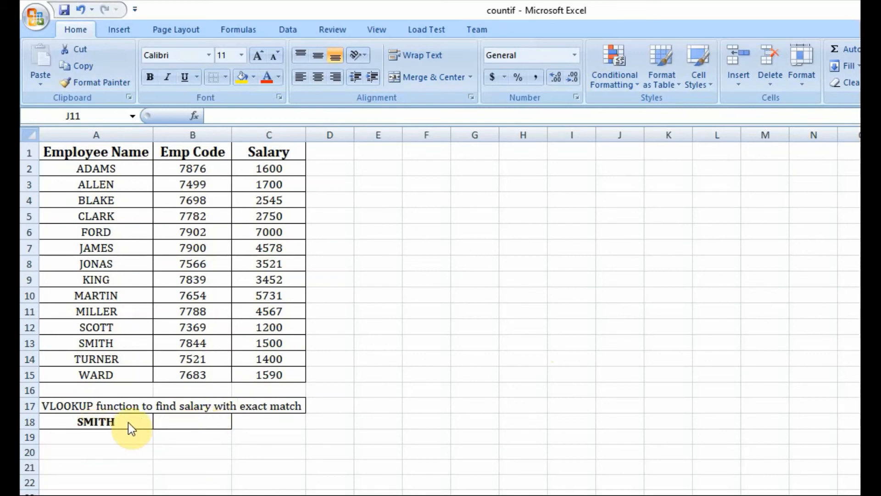
Start a VLOOKUP formula in B18 with A18 as the lookup value and A1:C15 as the table array
click(195, 423)
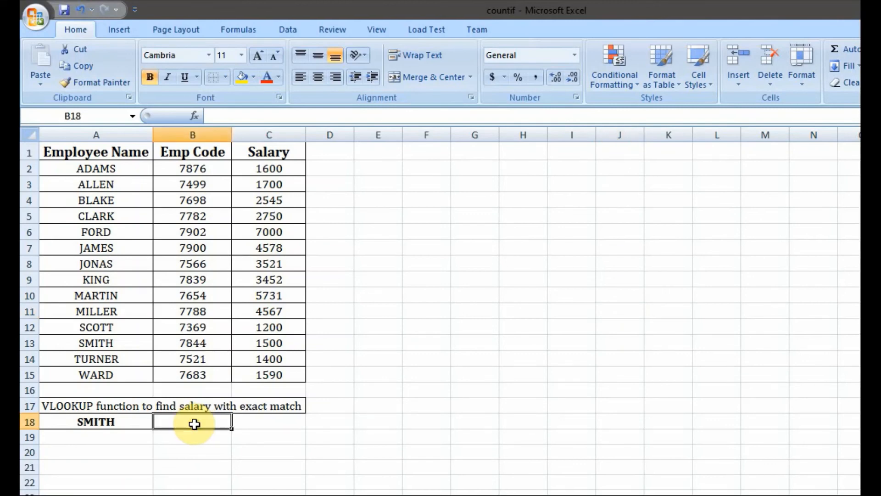
click(215, 116)
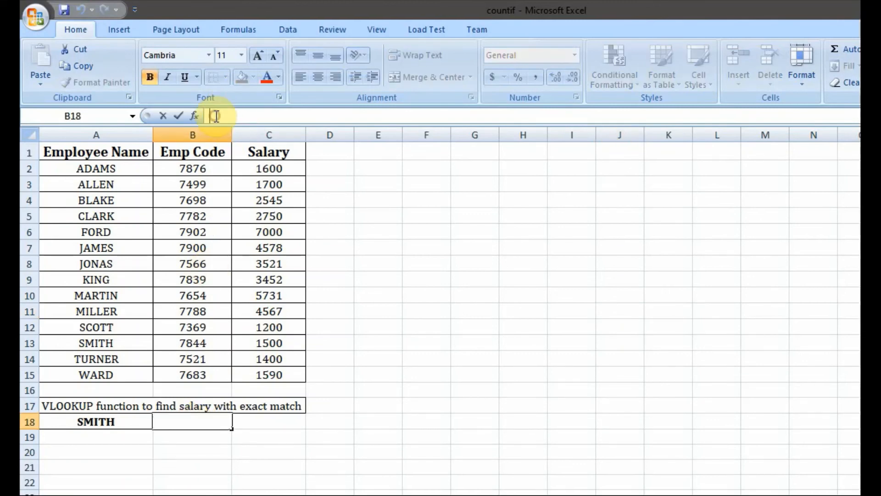
text(=vloo)
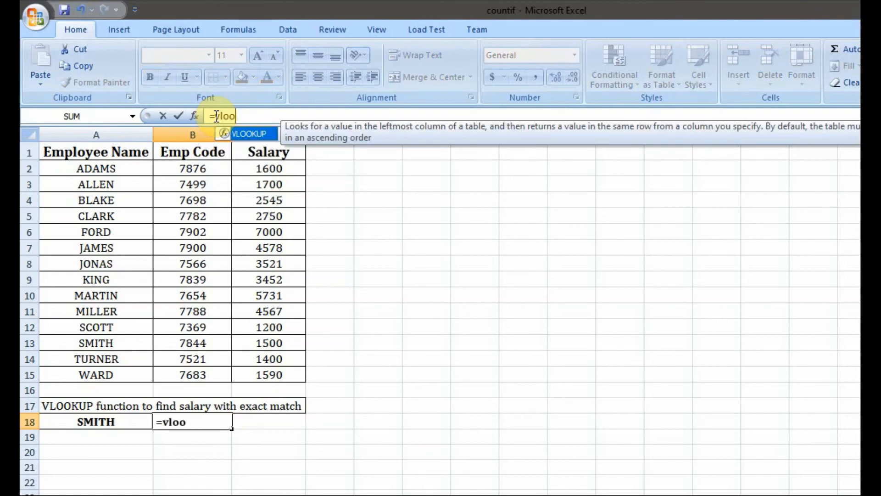
double_click(244, 134)
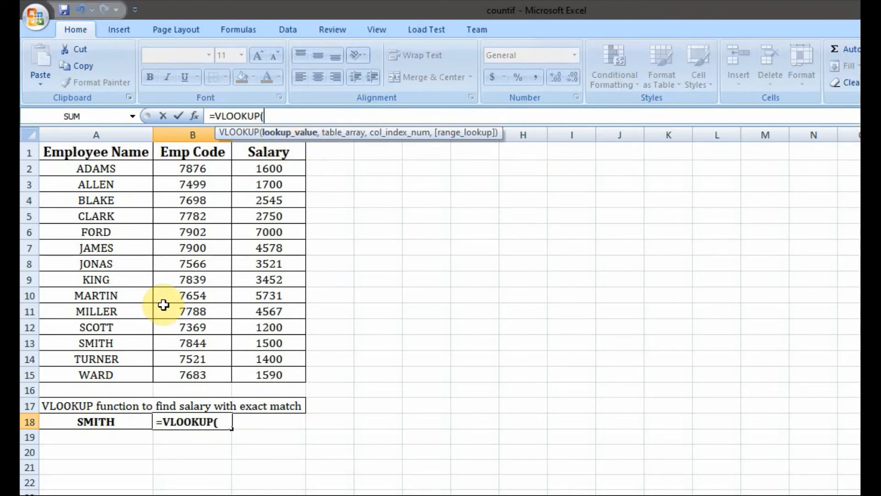
click(89, 422)
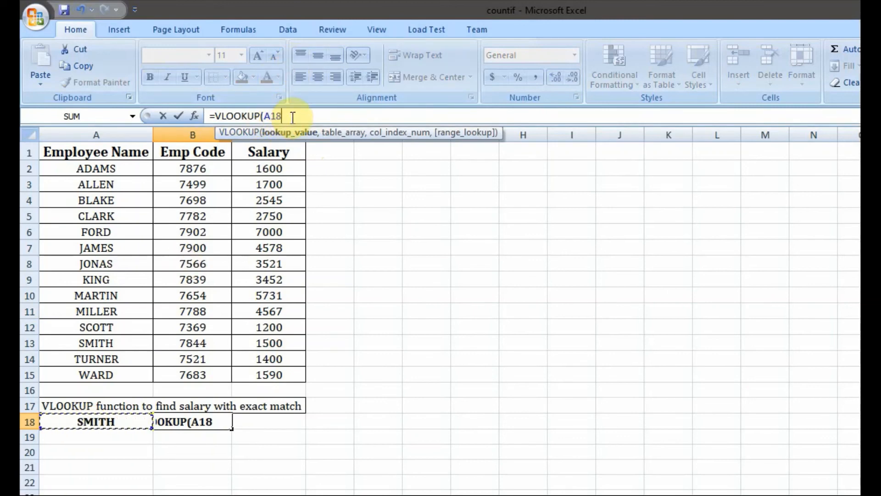
text(,)
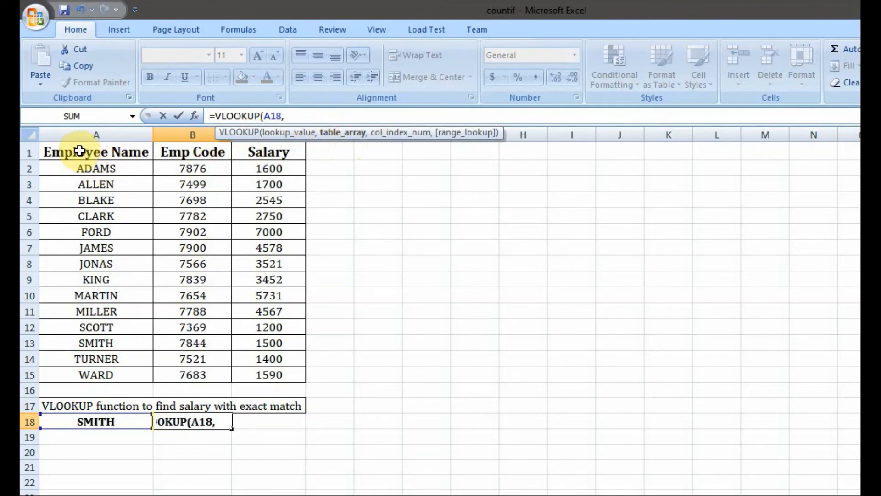
drag(79, 150, 296, 374)
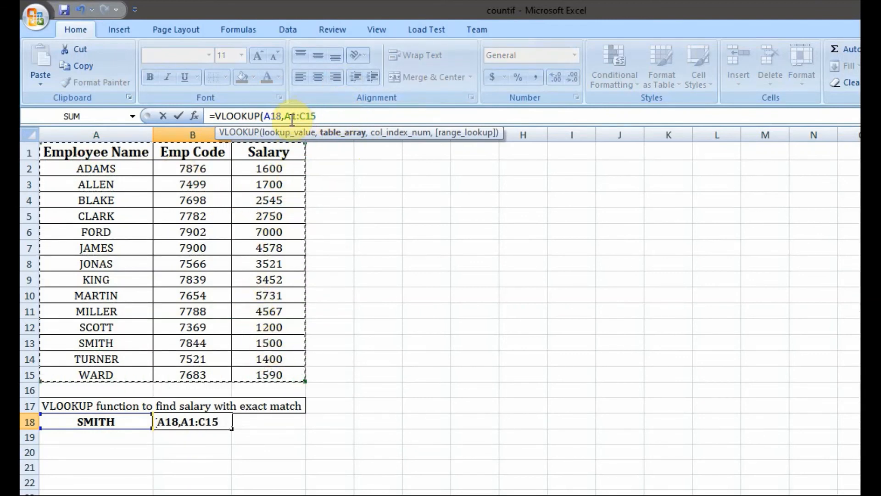
text(,)
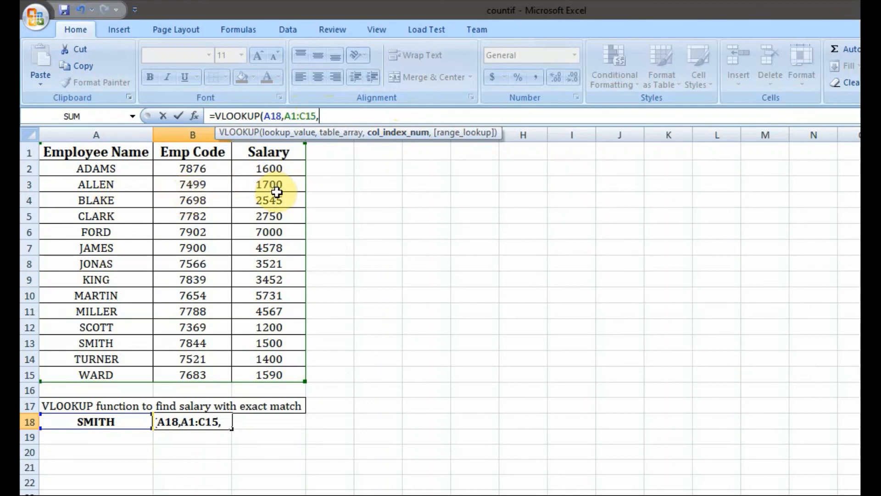
Complete the VLOOKUP formula in B18 with column index 3 and FALSE for an exact match
text(3)
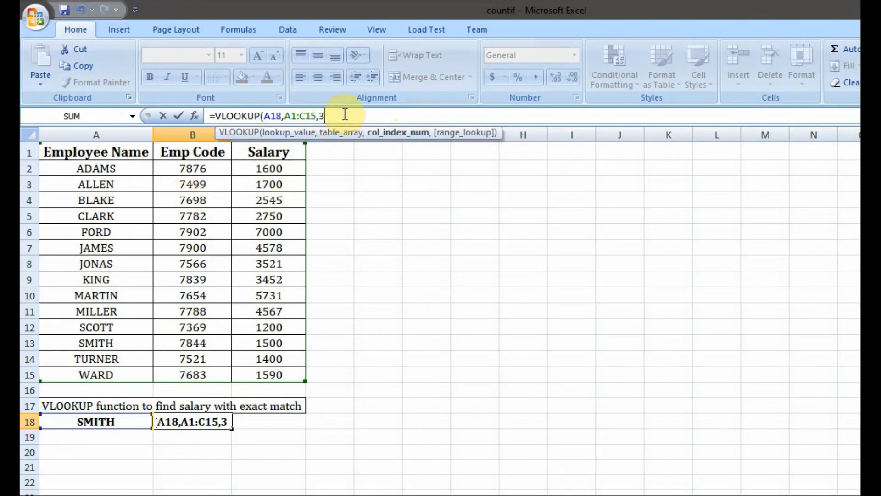
text(,)
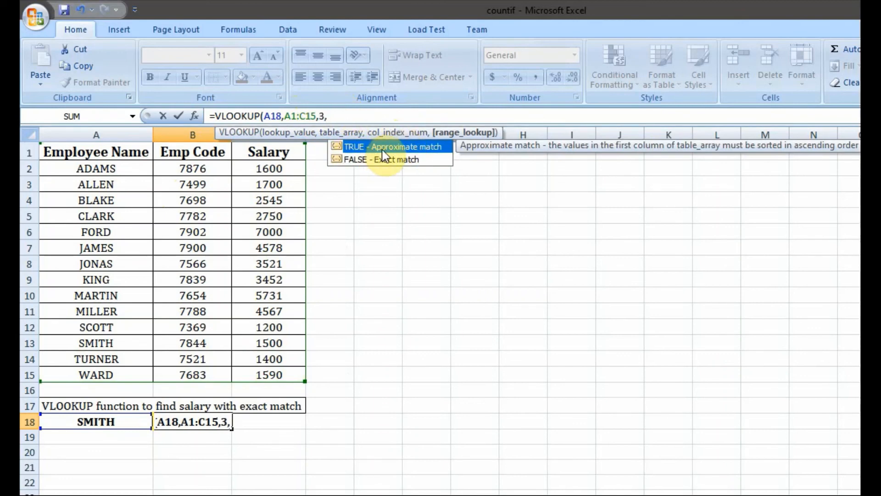
click(356, 161)
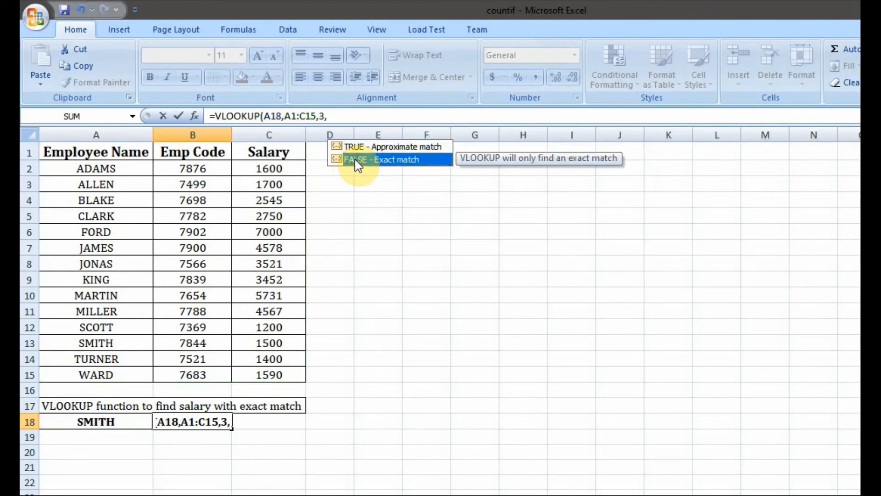
double_click(354, 159)
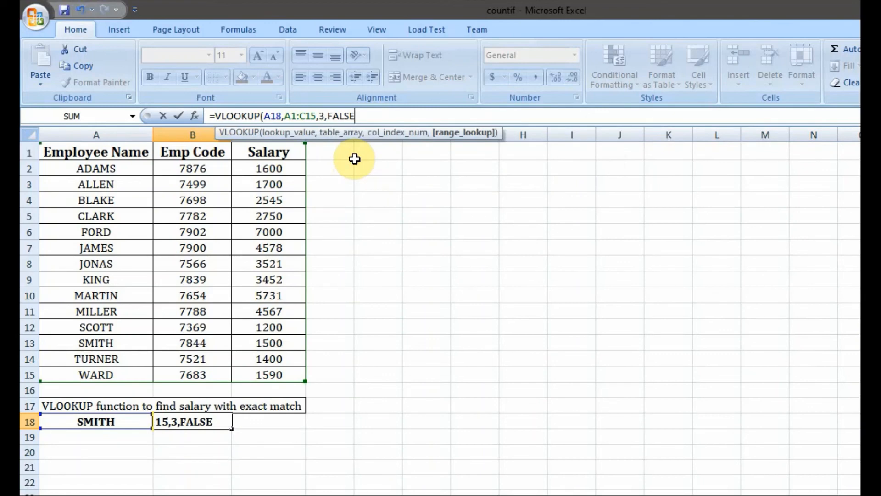
text())
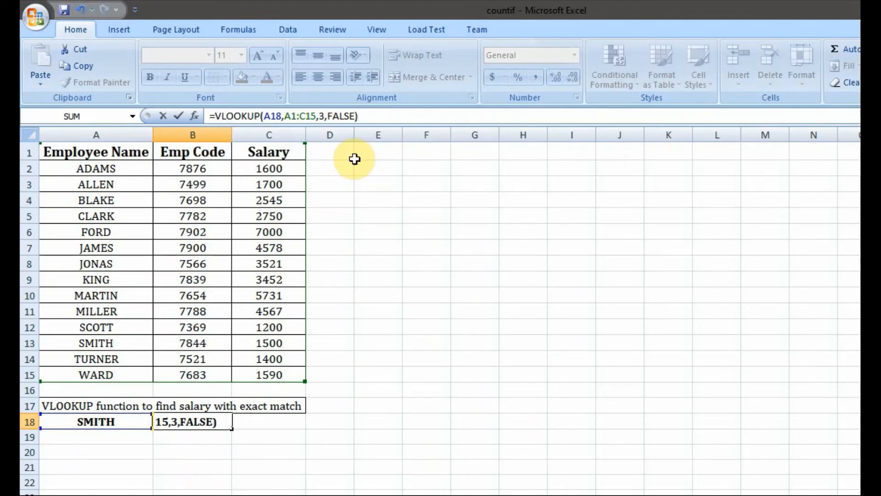
key(Return)
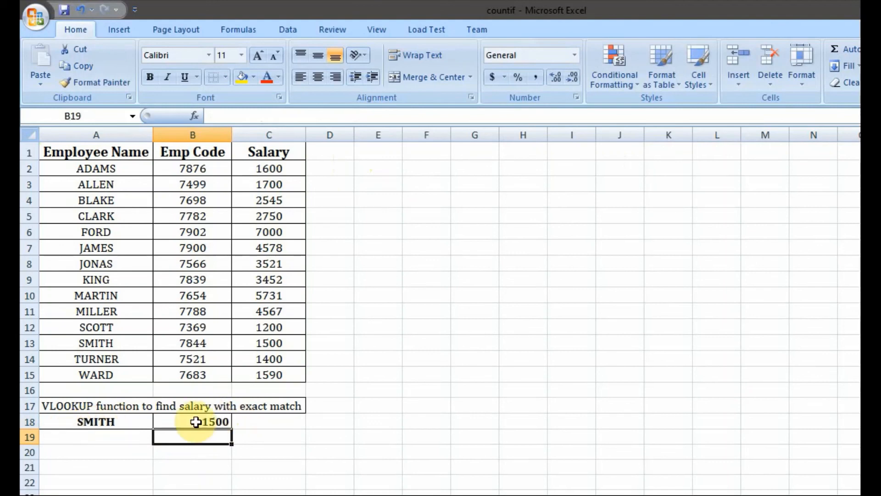
Replace the lookup name in A18 with the name of the employee listed in row 7
click(133, 421)
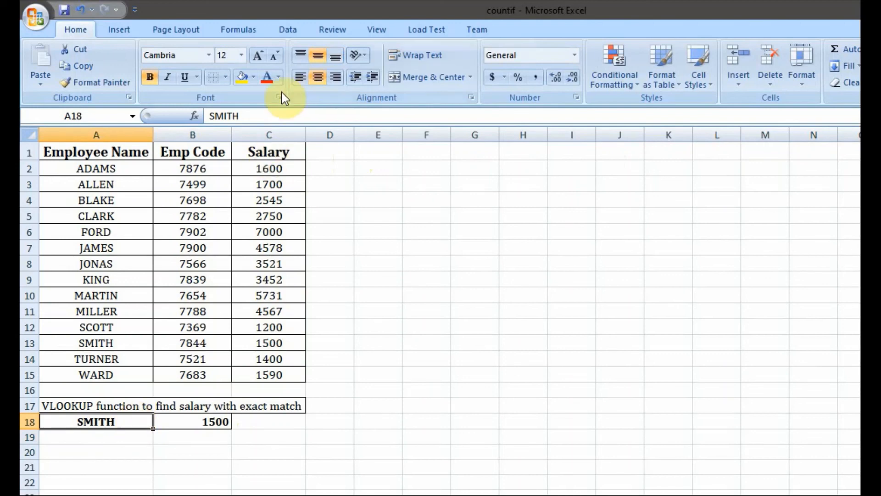
click(252, 115)
key(BackSpace)
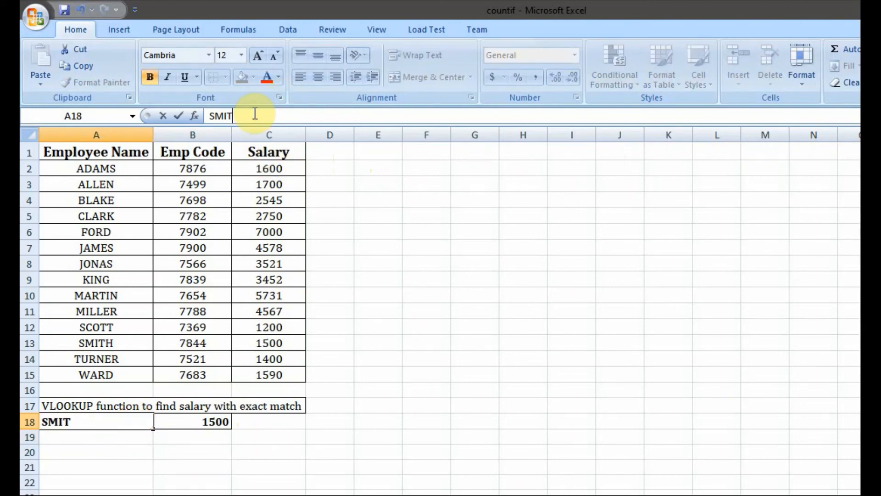
key(BackSpace)
key(BackSpace)
key(BackSpace)
key(BackSpace)
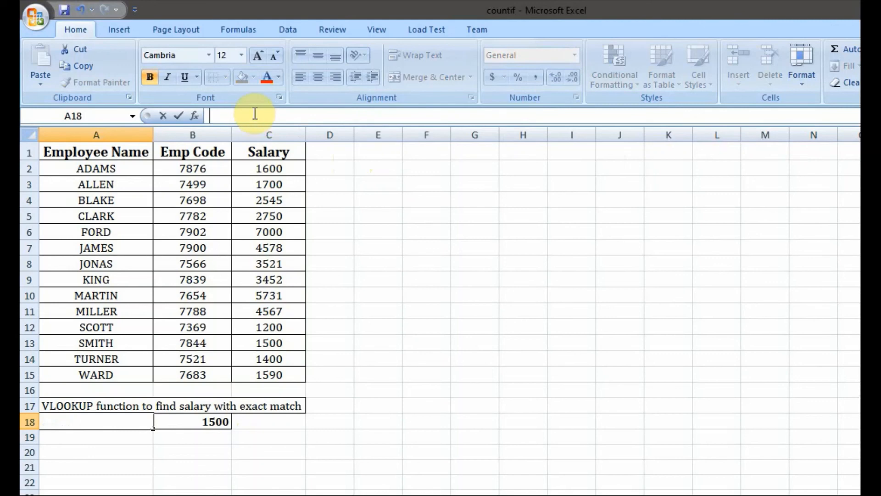
text(James)
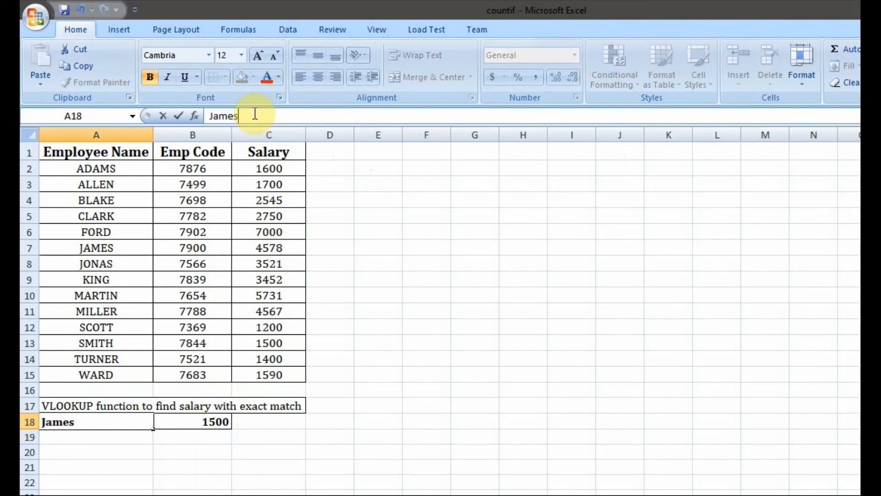
key(Return)
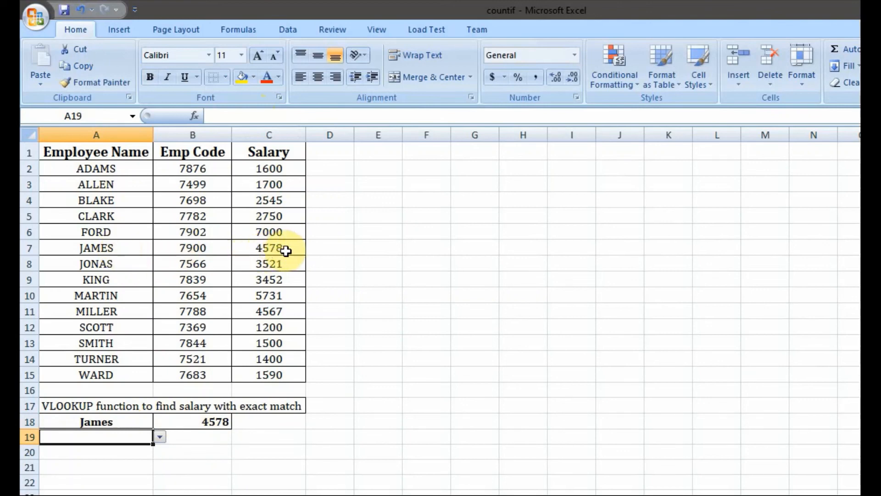
Open the data validation settings for A18 and allow only List entries
click(131, 425)
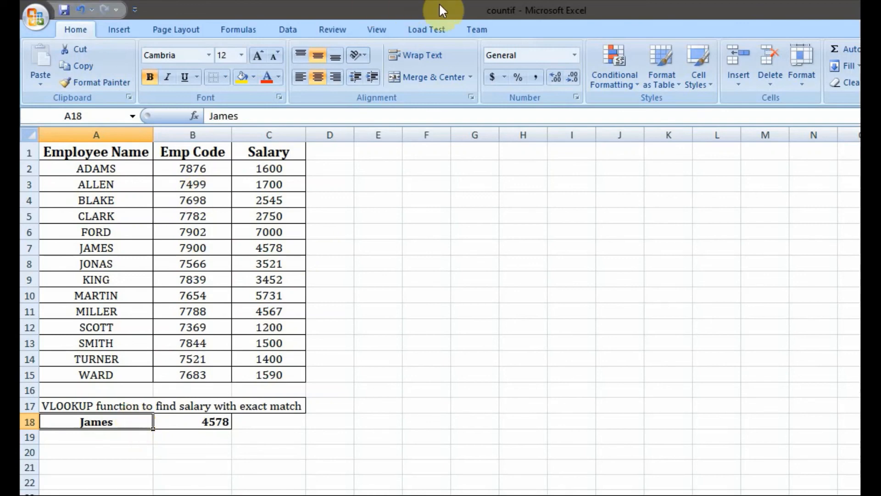
click(288, 30)
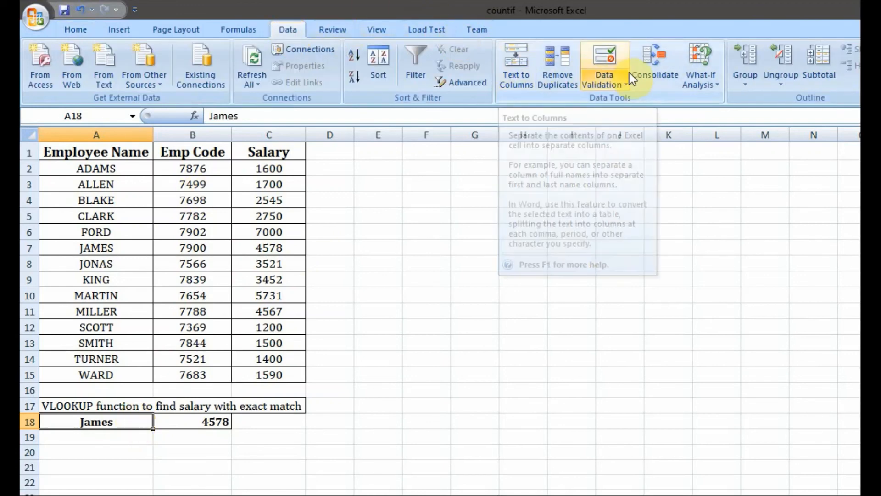
click(623, 90)
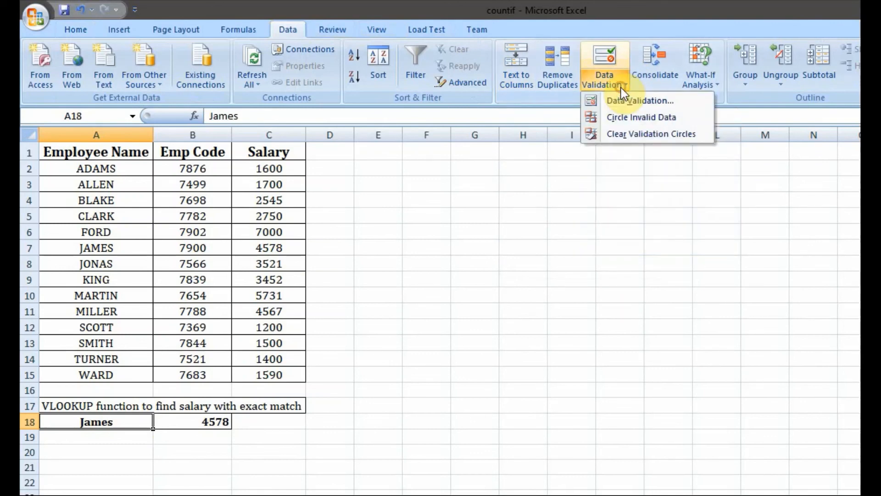
click(622, 101)
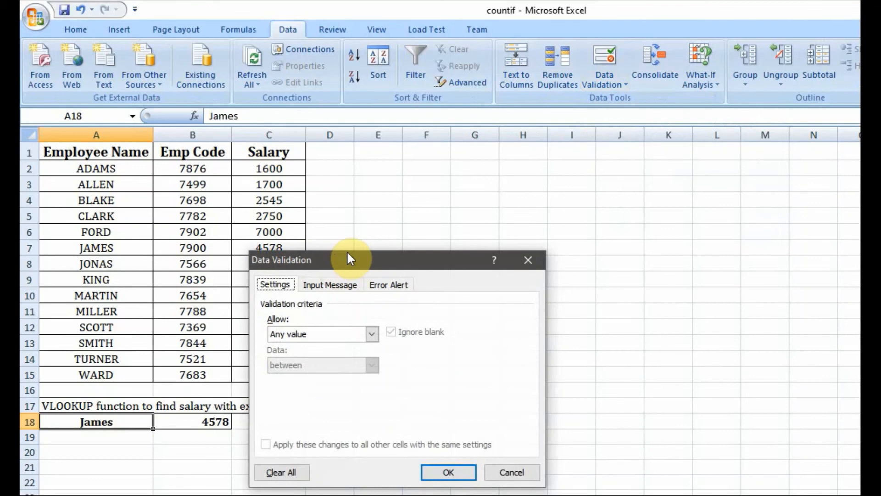
drag(348, 257, 387, 141)
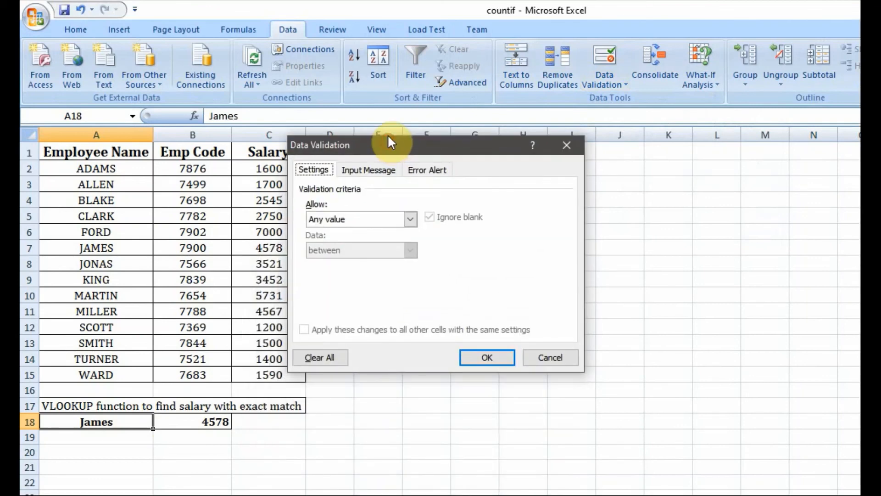
click(408, 219)
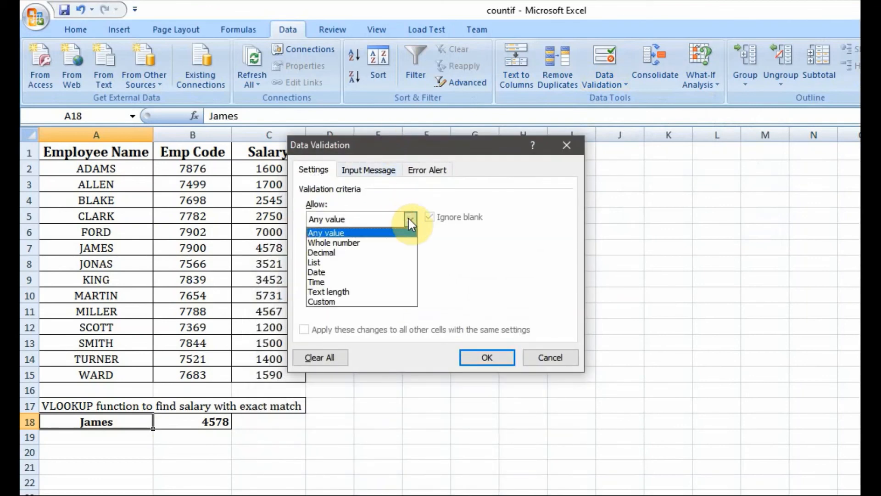
click(325, 264)
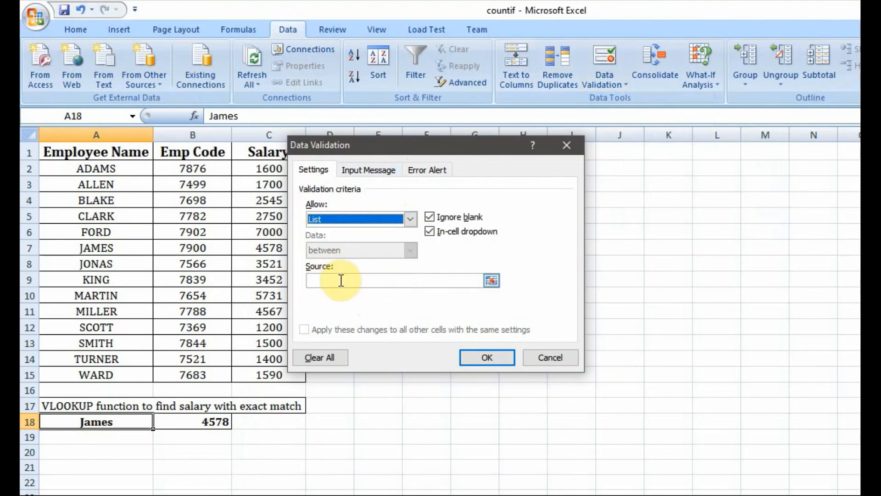
Set the validation list source for A18 to =$A$2:$A$15 and apply the rule
click(341, 280)
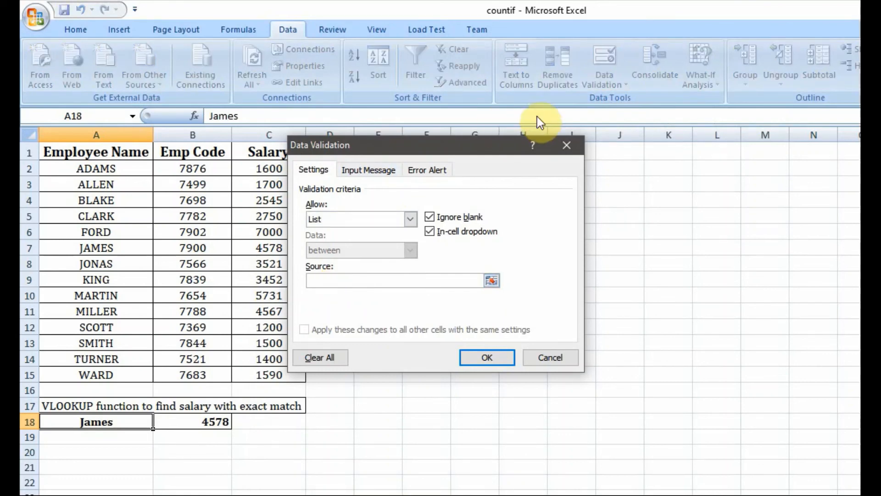
click(491, 280)
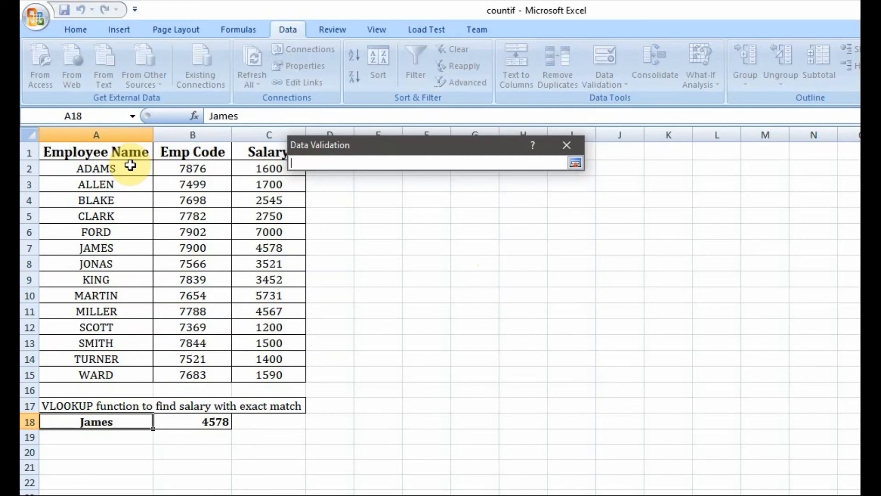
drag(131, 165, 127, 378)
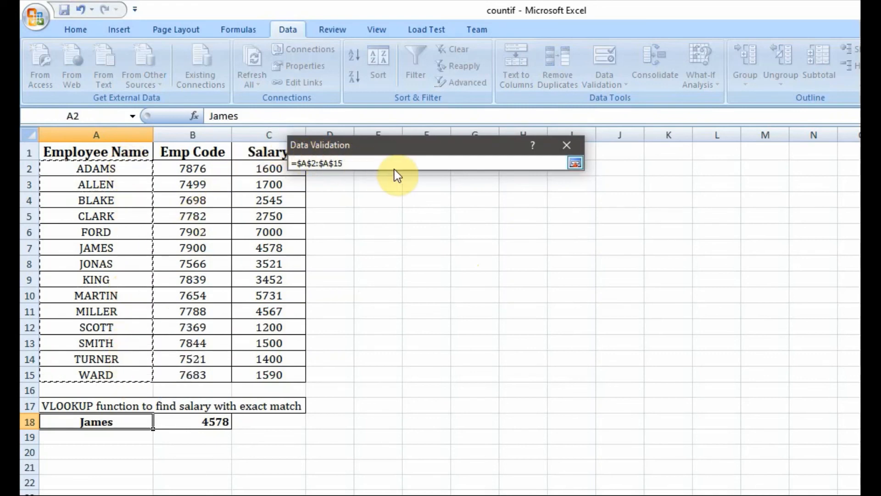
click(575, 163)
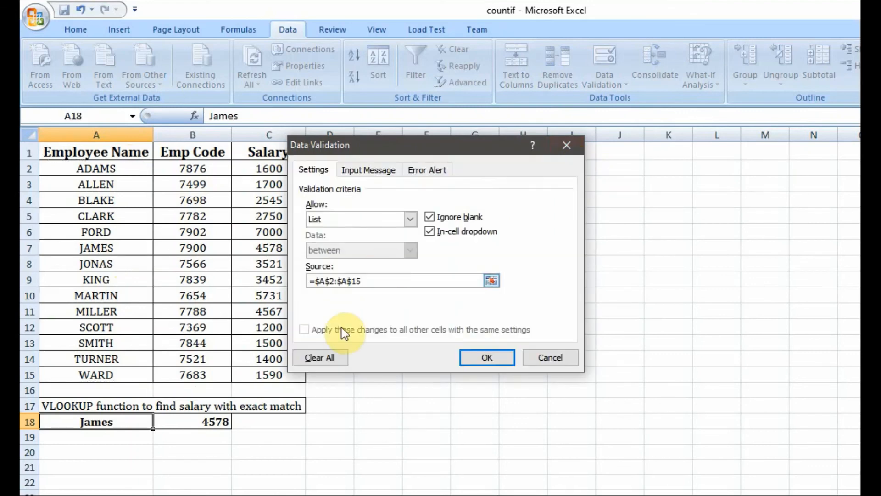
click(478, 359)
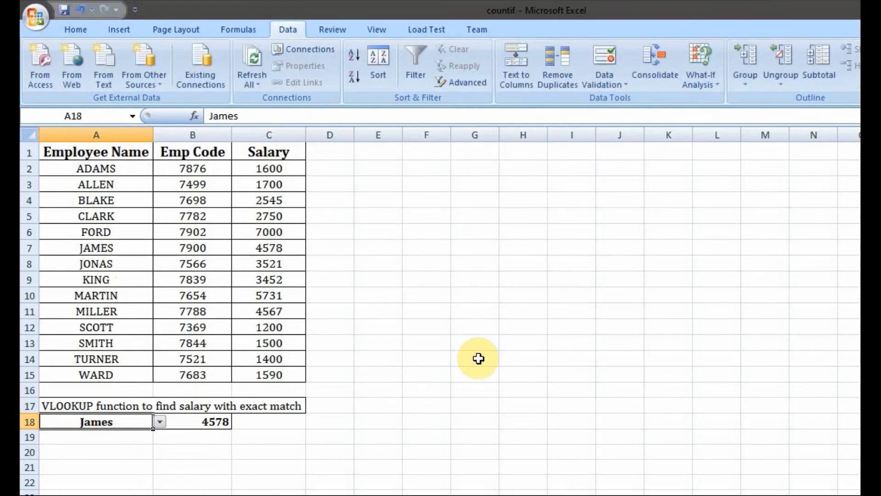
Test the validation list in A18 by choosing the employee from row 9, followed by the employee from row 14
click(160, 422)
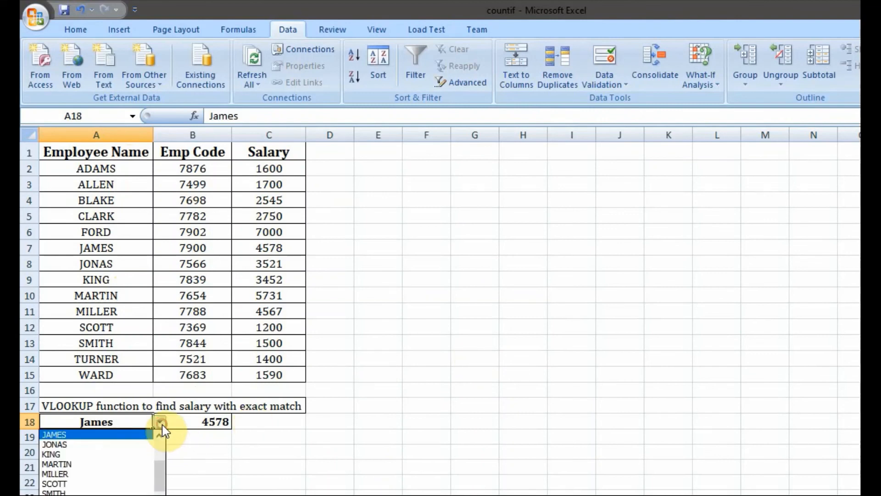
click(123, 453)
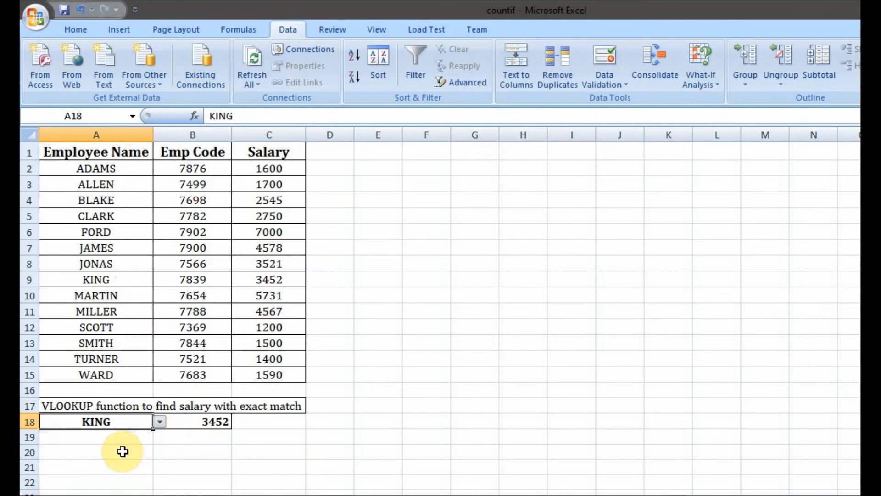
click(161, 425)
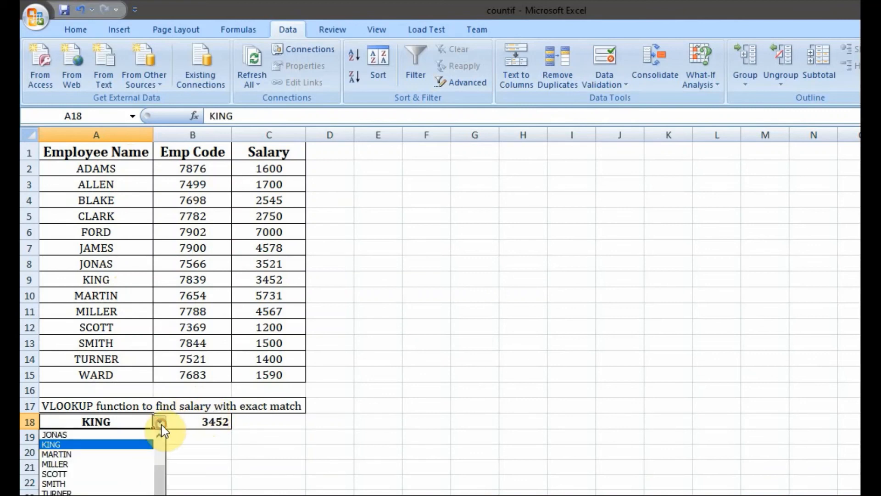
click(115, 491)
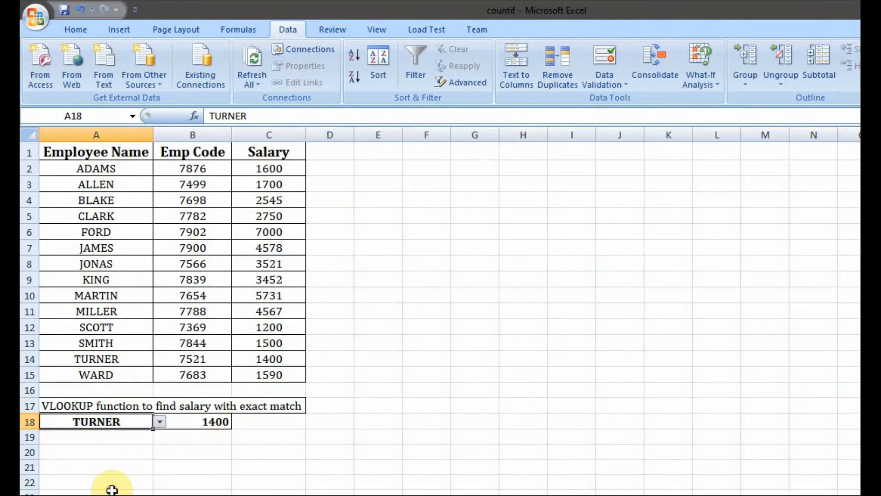
Choose the employee from row 2 in the validation list of A18
click(161, 426)
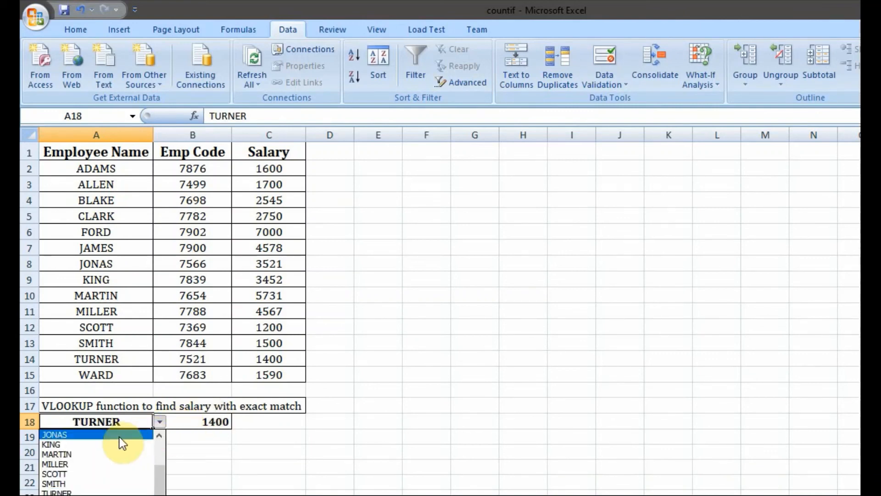
scroll(158, 436, up, 7)
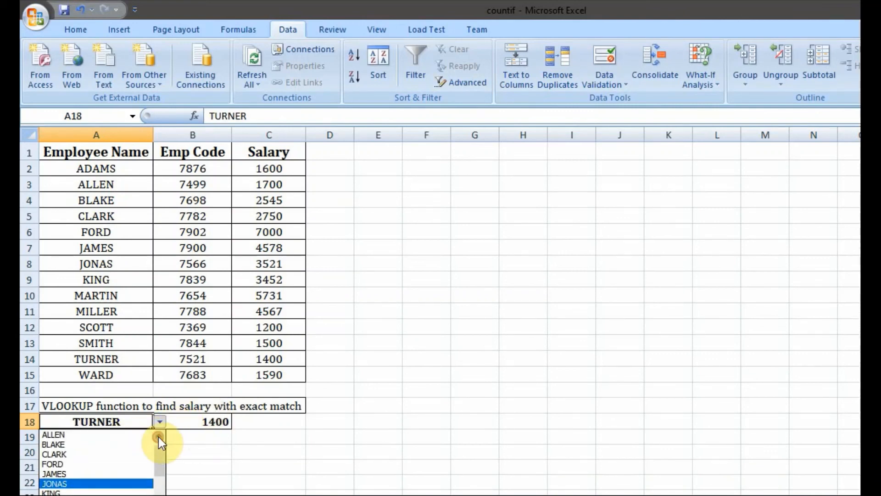
click(114, 434)
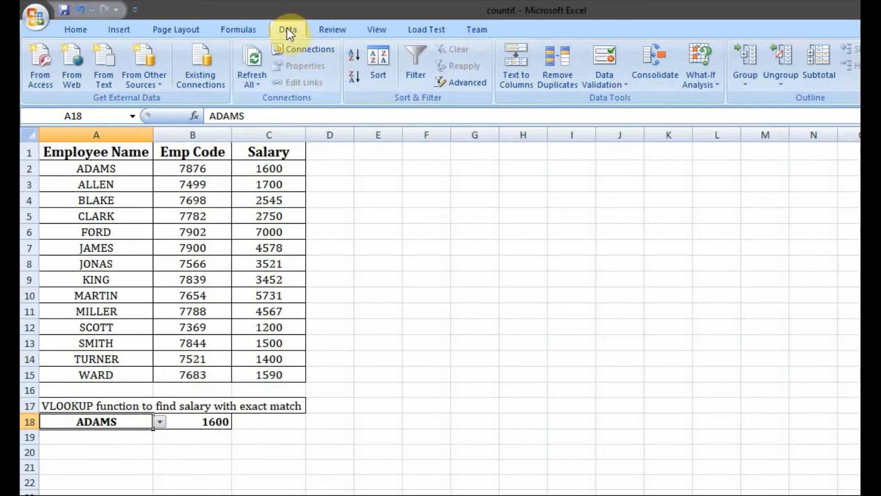
Review the allowed type and source range in the data validation settings of A18, leaving without applying changes
click(604, 83)
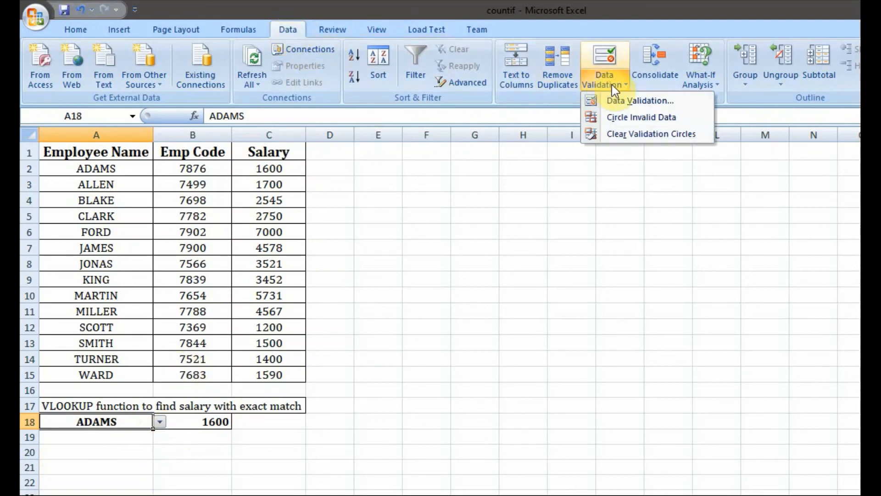
click(625, 103)
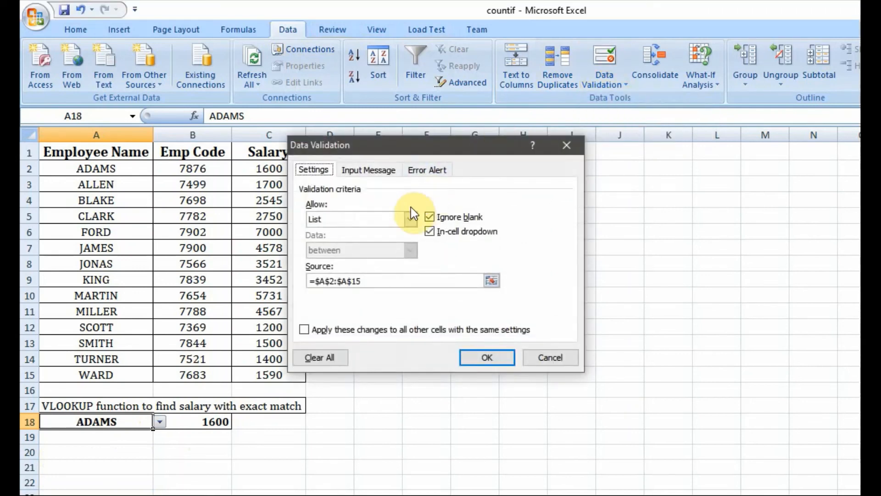
click(409, 219)
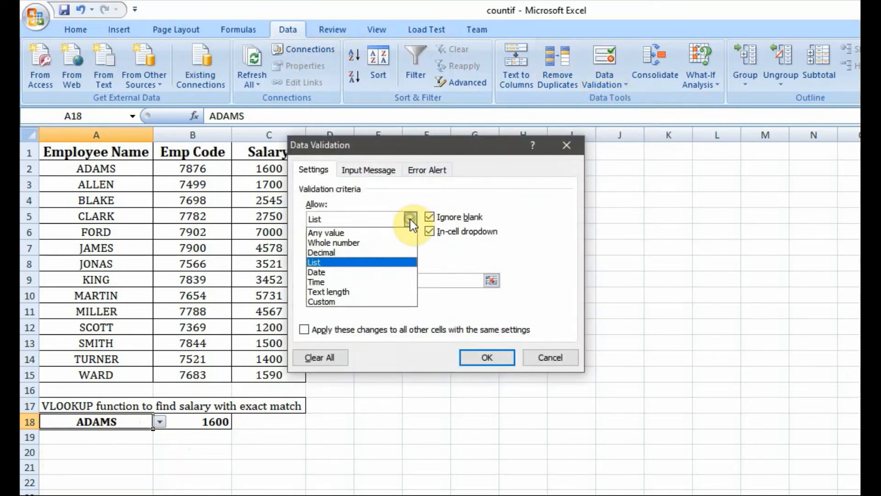
click(358, 264)
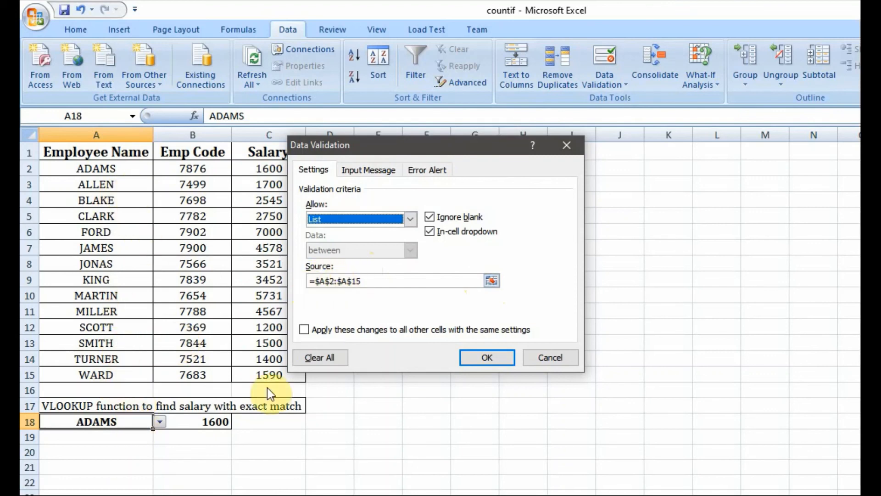
click(551, 358)
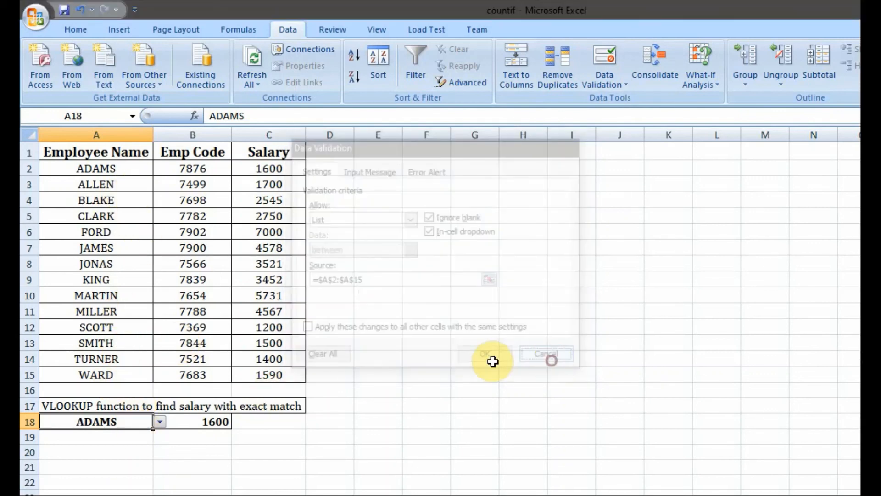